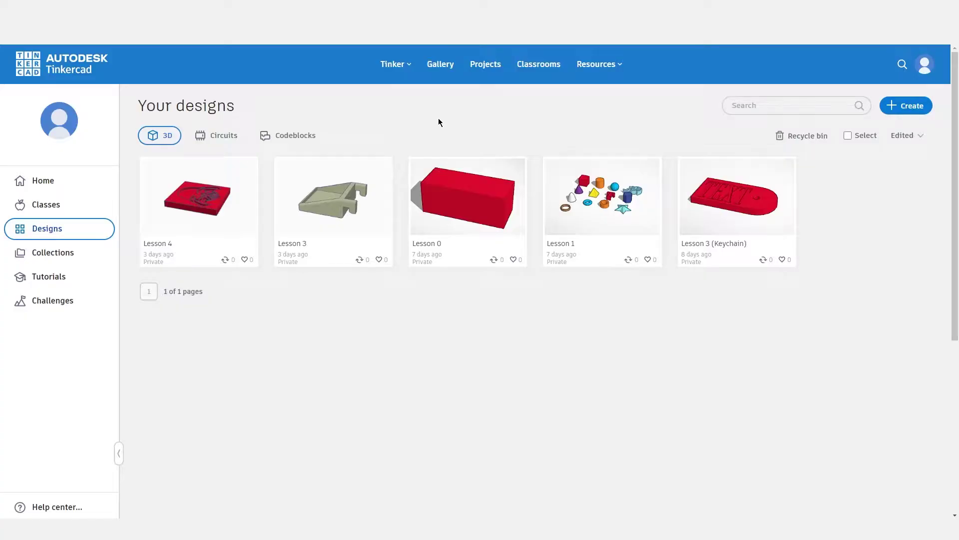
# Step: Create a new blank 3D Design from the Create menu on the designs page
pyautogui.click(912, 110)
pyautogui.click(865, 142)
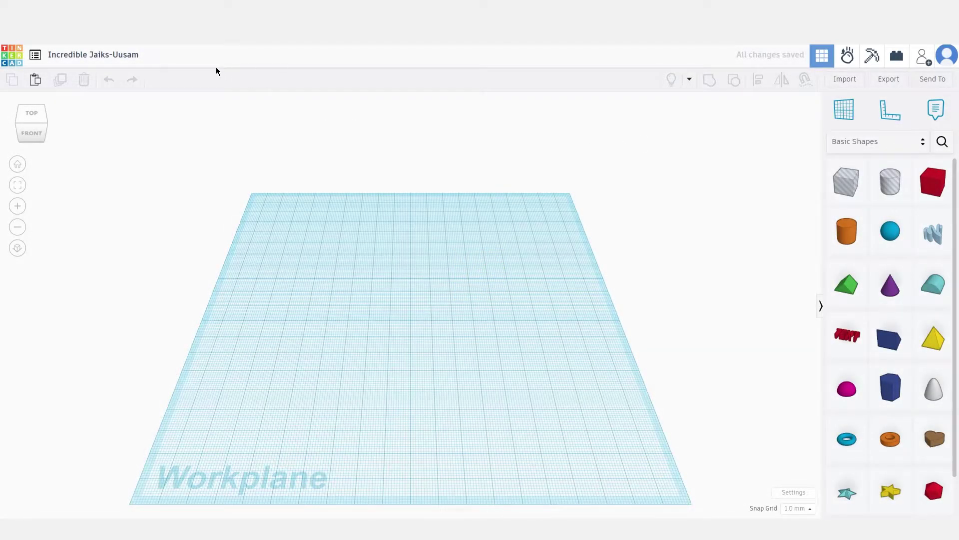
# Step: Change the design title to 'SimLab video'
pyautogui.click(118, 55)
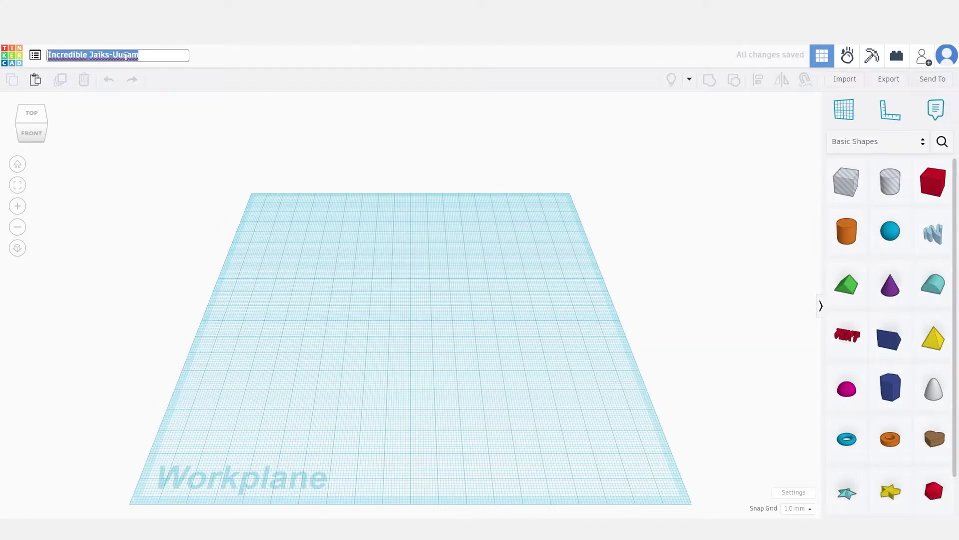
pyautogui.write('SimLab')
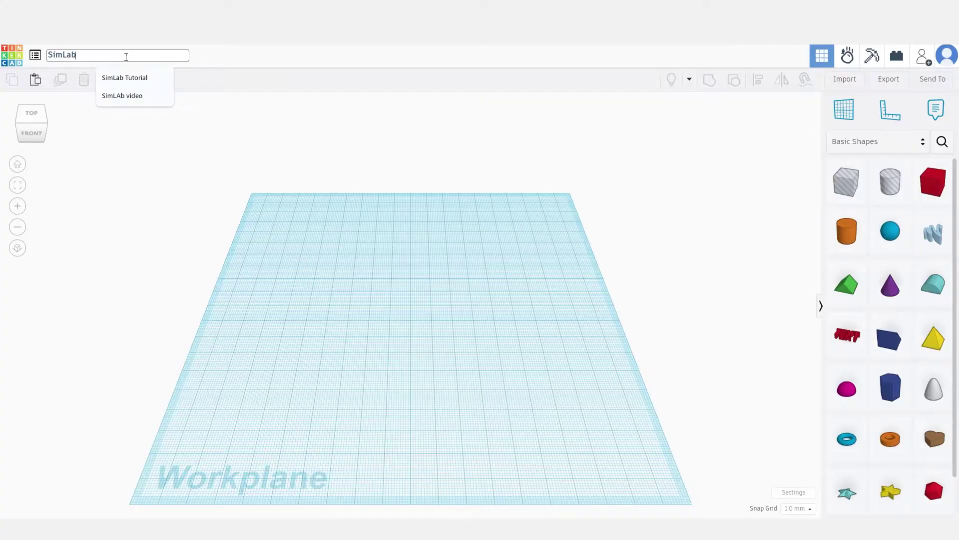
pyautogui.write(' video')
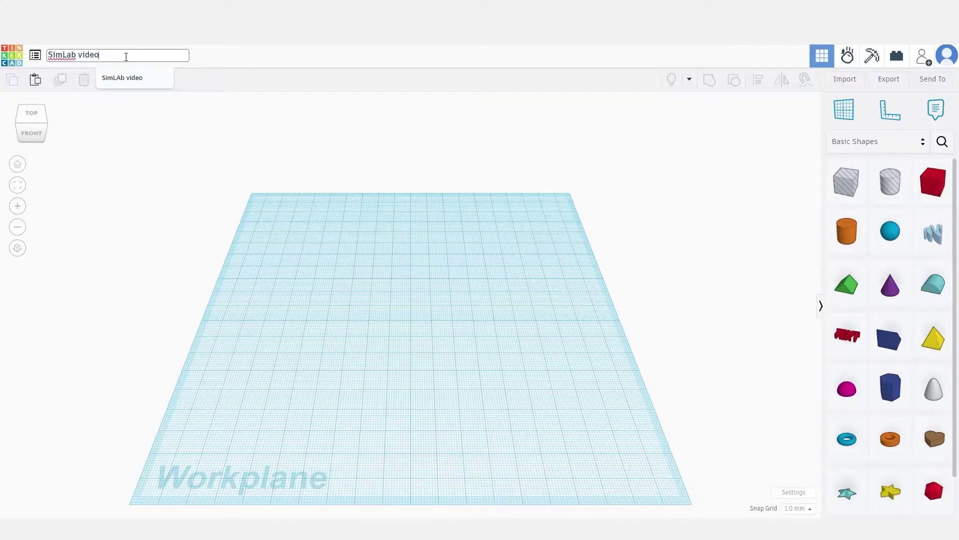
pyautogui.press('Return')
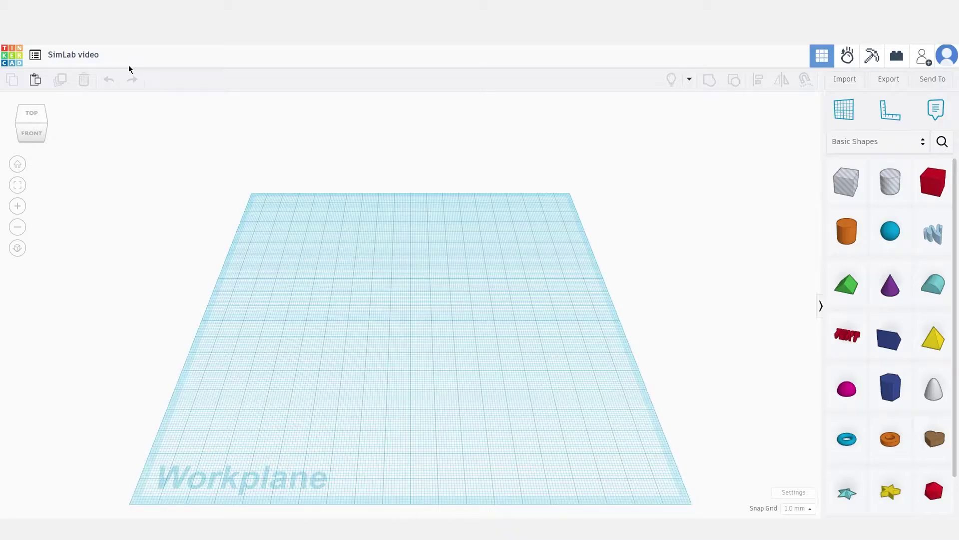
pyautogui.click(849, 59)
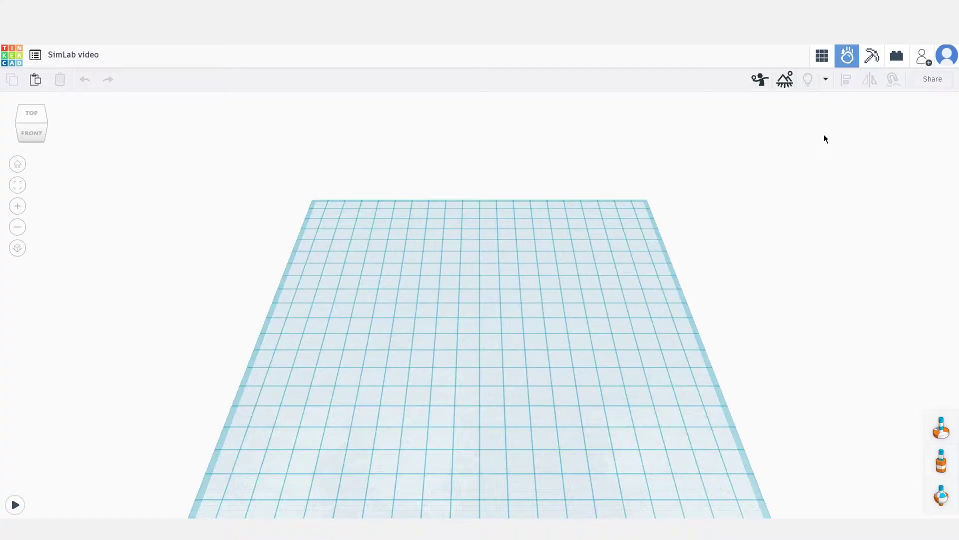
pyautogui.click(822, 56)
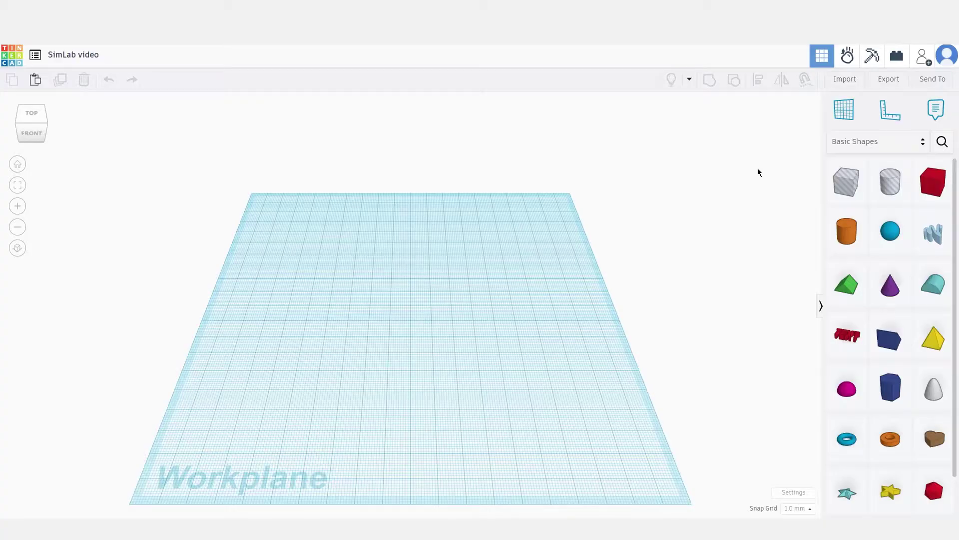
# Step: Place a cone and a box side by side on the workplane
pyautogui.moveTo(890, 284); pyautogui.dragTo(401, 283)
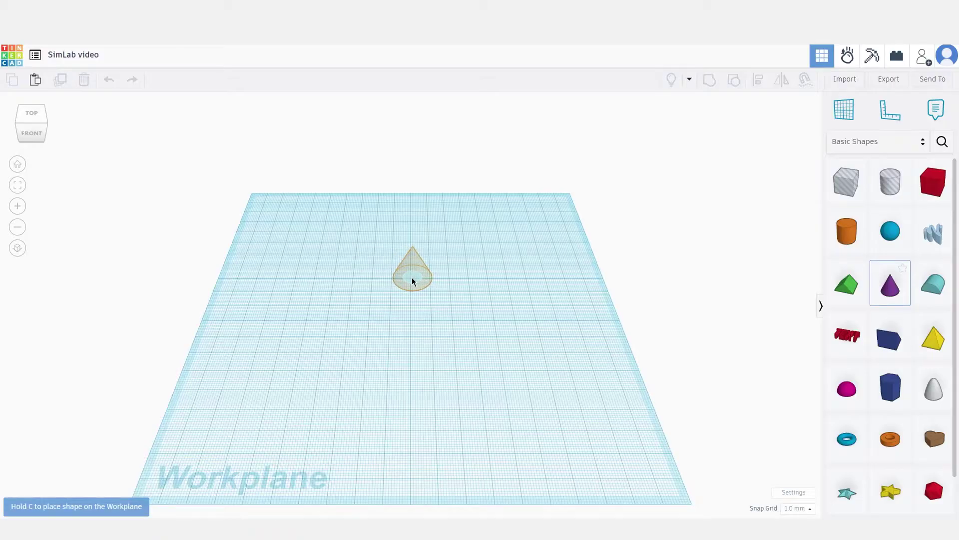
pyautogui.moveTo(409, 280); pyautogui.dragTo(409, 280)
pyautogui.click(497, 289)
pyautogui.moveTo(496, 289); pyautogui.dragTo(466, 242, button='right')
pyautogui.moveTo(938, 185); pyautogui.dragTo(428, 264)
pyautogui.click(478, 305)
pyautogui.moveTo(478, 305)
pyautogui.mouseDown(button='right')
pyautogui.moveTo(464, 287)
pyautogui.moveTo(469, 306)
pyautogui.mouseUp(button='right')
# Step: Lift the box off the workplane and align it centred over the cone
pyautogui.click(443, 250)
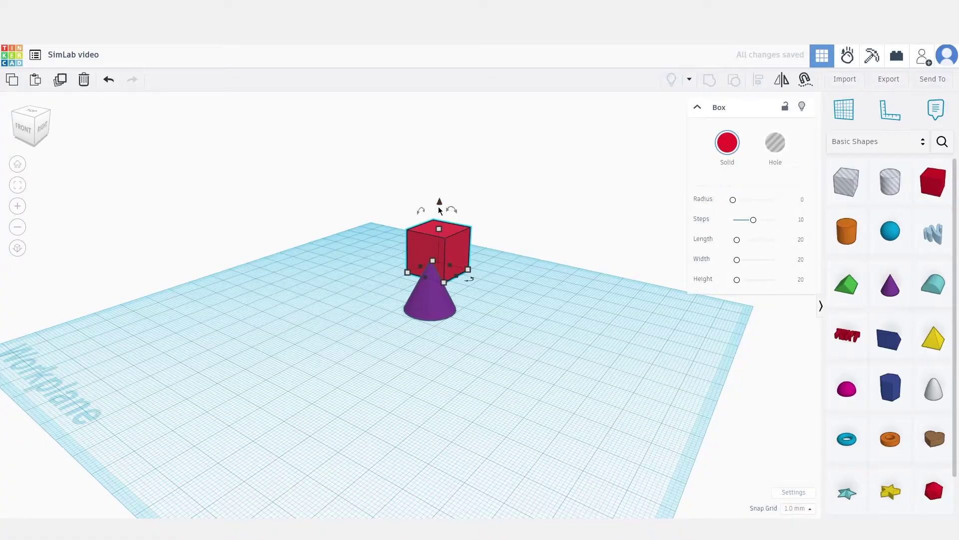
pyautogui.moveTo(439, 202); pyautogui.dragTo(439, 154)
pyautogui.click(571, 299)
pyautogui.moveTo(501, 200); pyautogui.dragTo(379, 316)
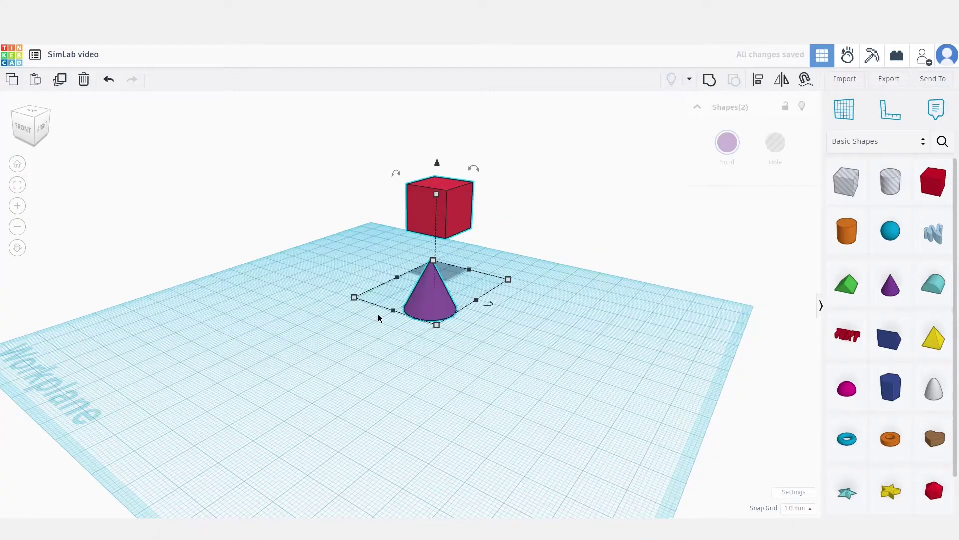
pyautogui.click(758, 79)
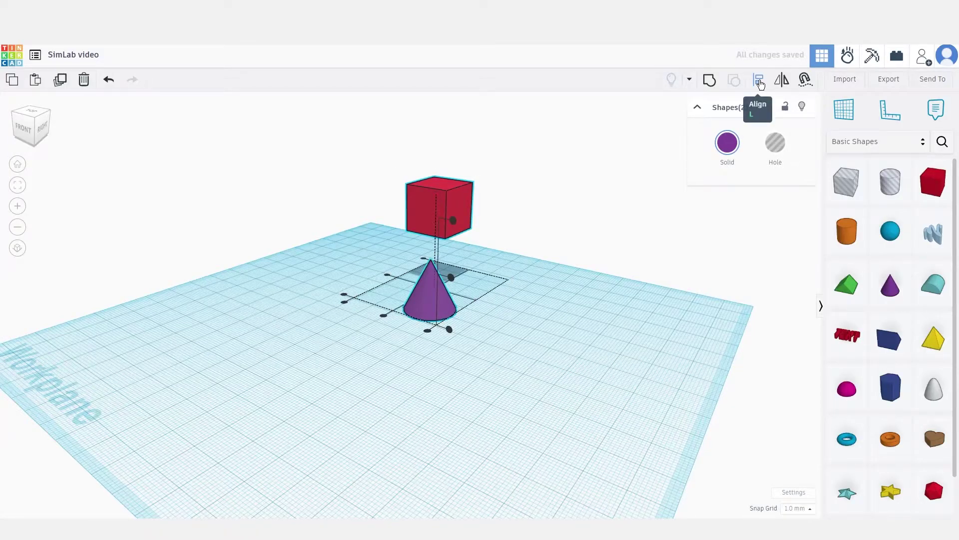
pyautogui.moveTo(527, 350); pyautogui.dragTo(647, 381, button='right')
pyautogui.click(424, 292)
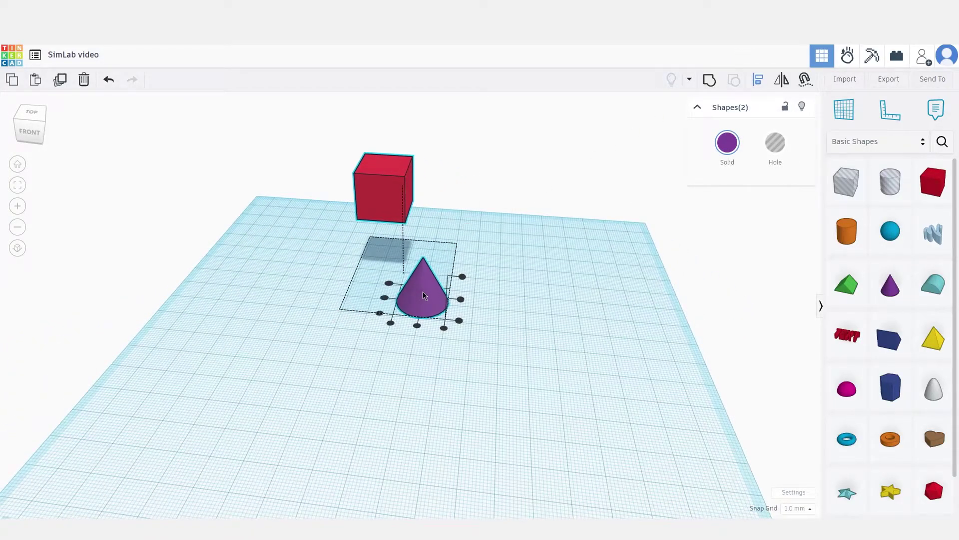
pyautogui.click(385, 299)
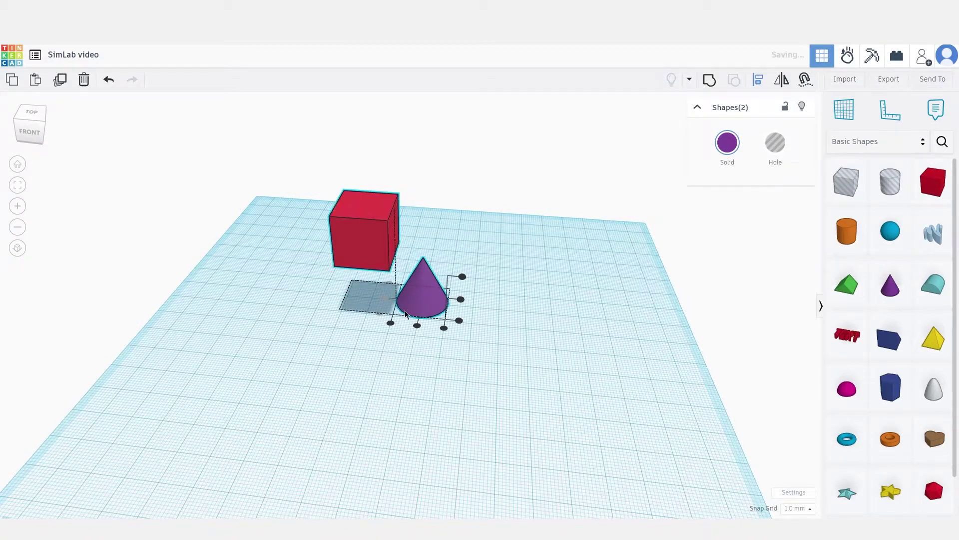
pyautogui.click(417, 325)
# Step: Raise the box a little higher above the cone's tip
pyautogui.moveTo(528, 332); pyautogui.dragTo(485, 272, button='right')
pyautogui.click(434, 232)
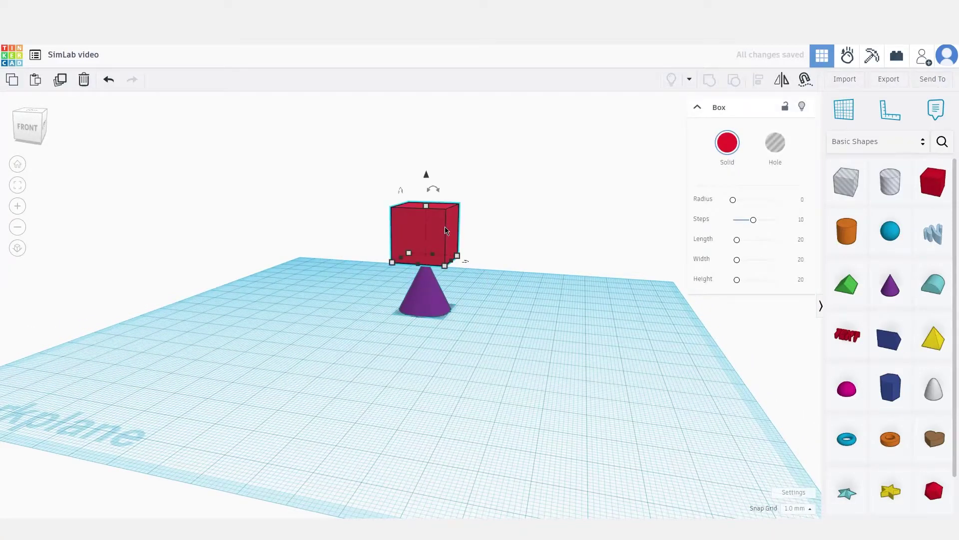
pyautogui.scroll(2, 444, 226)
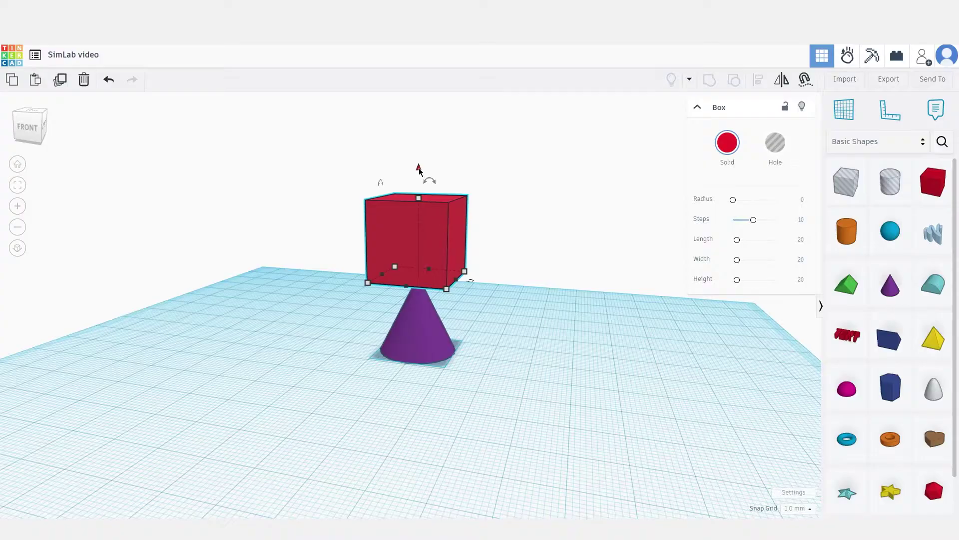
pyautogui.moveTo(420, 171); pyautogui.dragTo(418, 152)
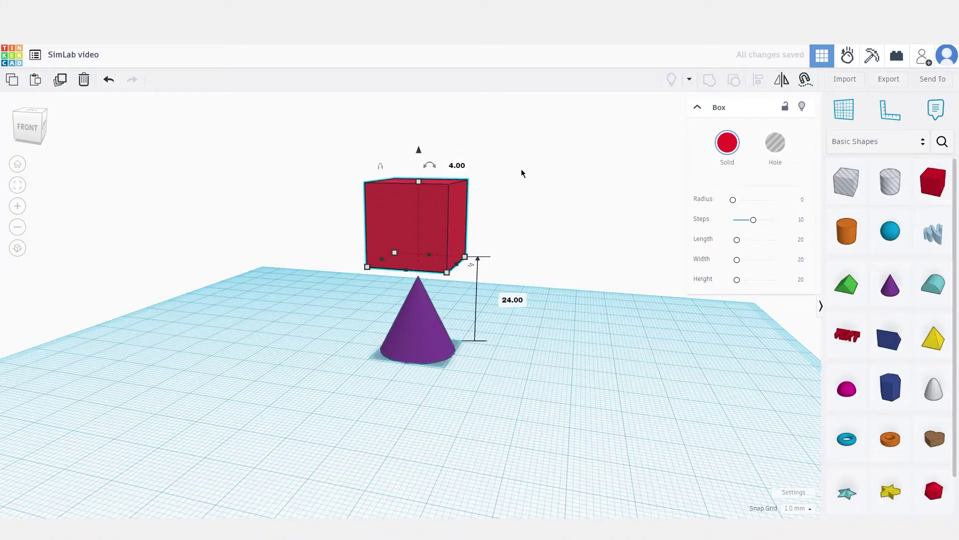
pyautogui.click(505, 219)
pyautogui.moveTo(505, 218); pyautogui.dragTo(466, 241, button='right')
# Step: Widen the box from 20 to 30 mm
pyautogui.click(465, 241)
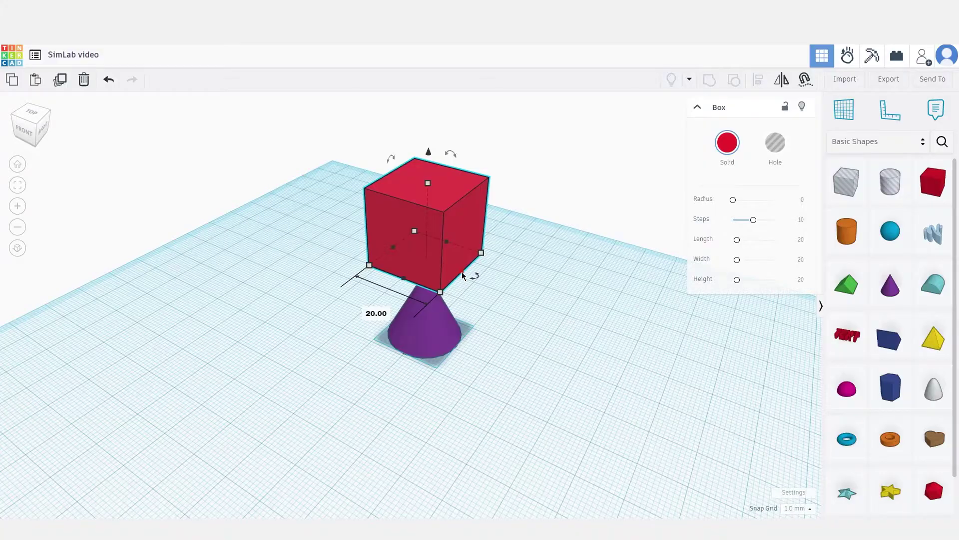
pyautogui.moveTo(462, 272); pyautogui.dragTo(481, 278)
pyautogui.moveTo(394, 247); pyautogui.dragTo(381, 240)
pyautogui.click(554, 300)
pyautogui.moveTo(568, 301); pyautogui.dragTo(553, 259, button='right')
pyautogui.moveTo(537, 232); pyautogui.dragTo(387, 323)
pyautogui.click(575, 394)
pyautogui.scroll(-5, 580, 376)
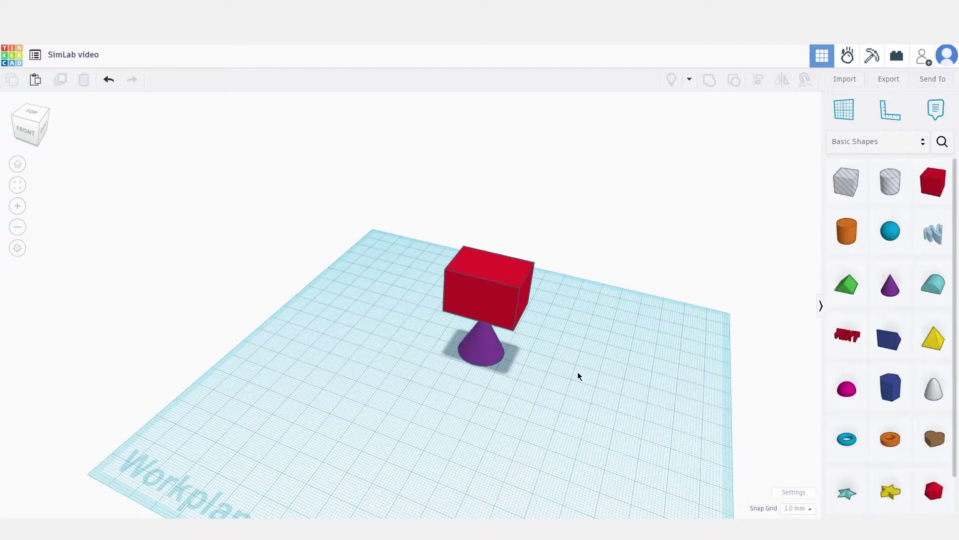
# Step: Place a cylinder right of the cone, lifted 2 mm off the workplane
pyautogui.moveTo(556, 335); pyautogui.dragTo(482, 321, button='middle')
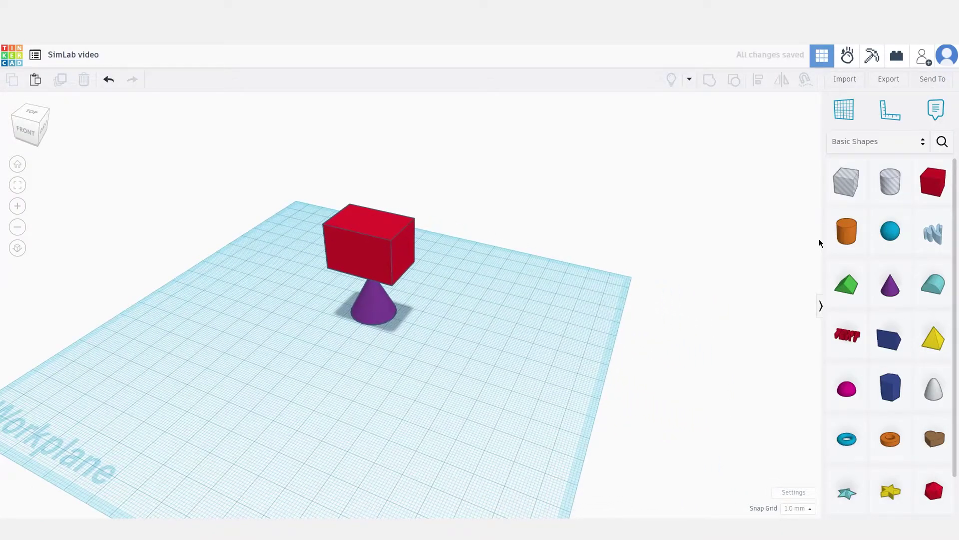
pyautogui.moveTo(848, 232); pyautogui.dragTo(515, 339)
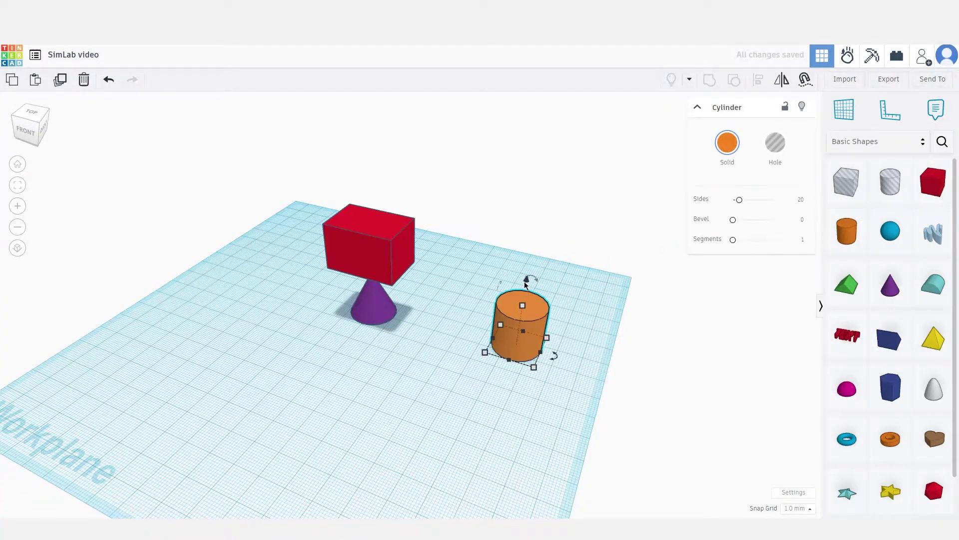
pyautogui.moveTo(527, 280); pyautogui.dragTo(521, 253)
pyautogui.click(580, 281)
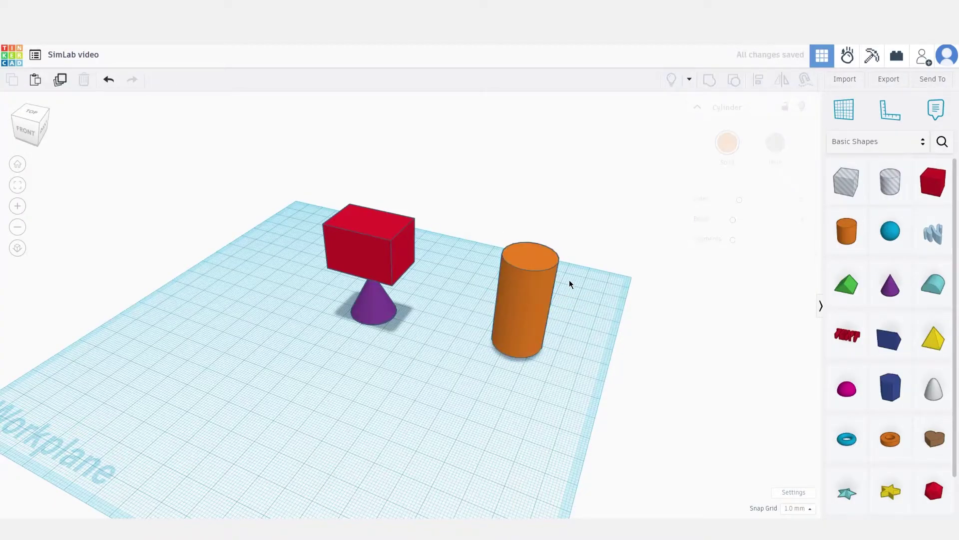
pyautogui.click(550, 280)
# Step: Stack a second cylinder on the first and shorten it into a thin disc
pyautogui.click(656, 284)
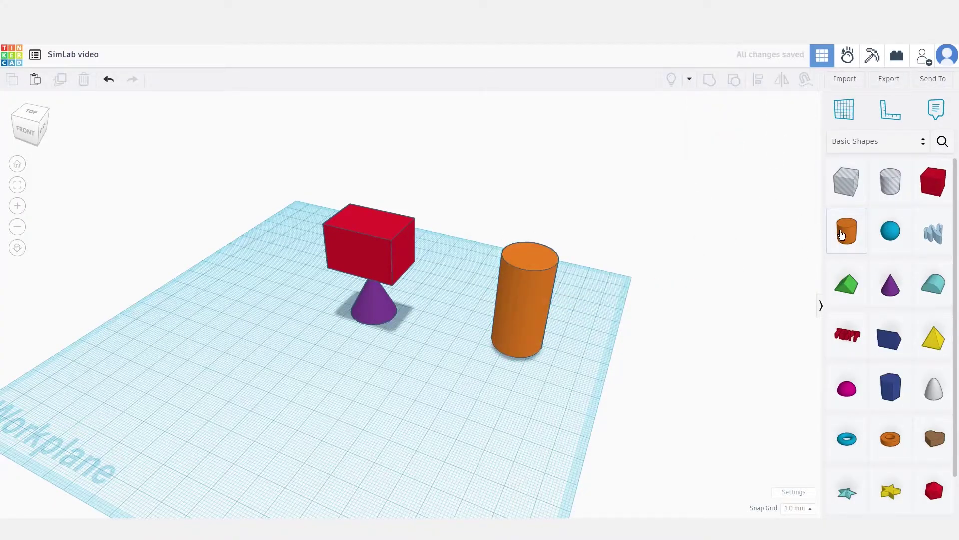
pyautogui.moveTo(846, 231); pyautogui.dragTo(533, 256)
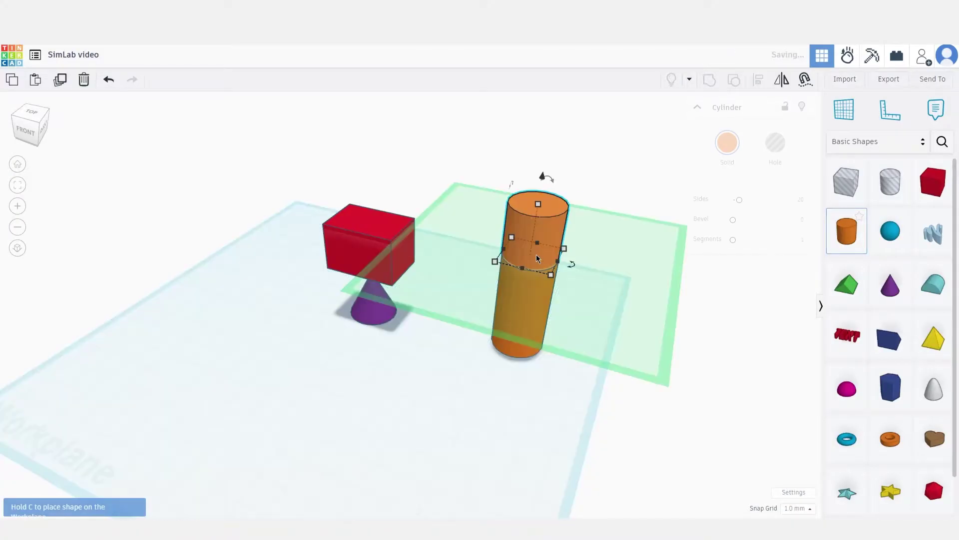
pyautogui.moveTo(542, 208); pyautogui.dragTo(532, 242)
pyautogui.click(622, 262)
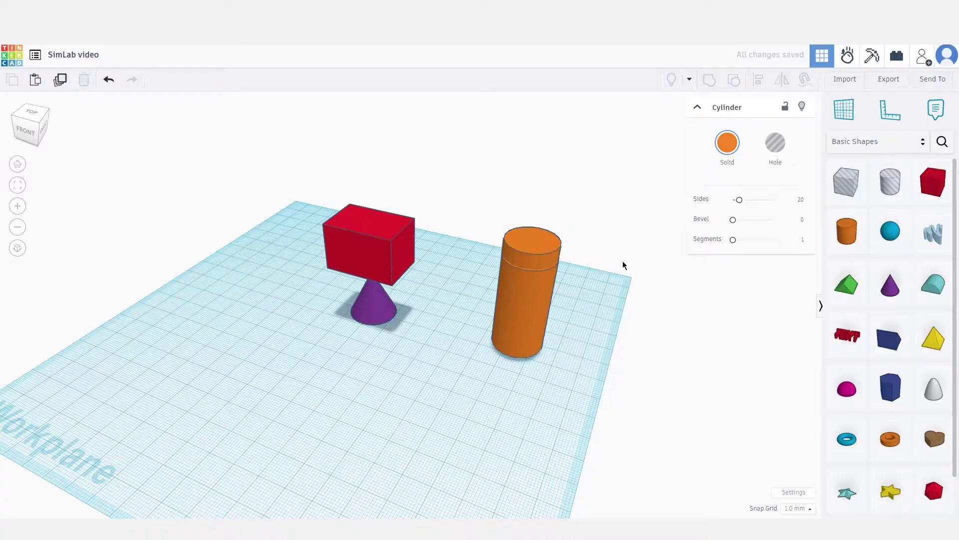
pyautogui.moveTo(580, 273); pyautogui.dragTo(588, 265, button='right')
# Step: Align the two stacked cylinders so they are centred on each other
pyautogui.moveTo(588, 266); pyautogui.dragTo(537, 242)
pyautogui.click(757, 79)
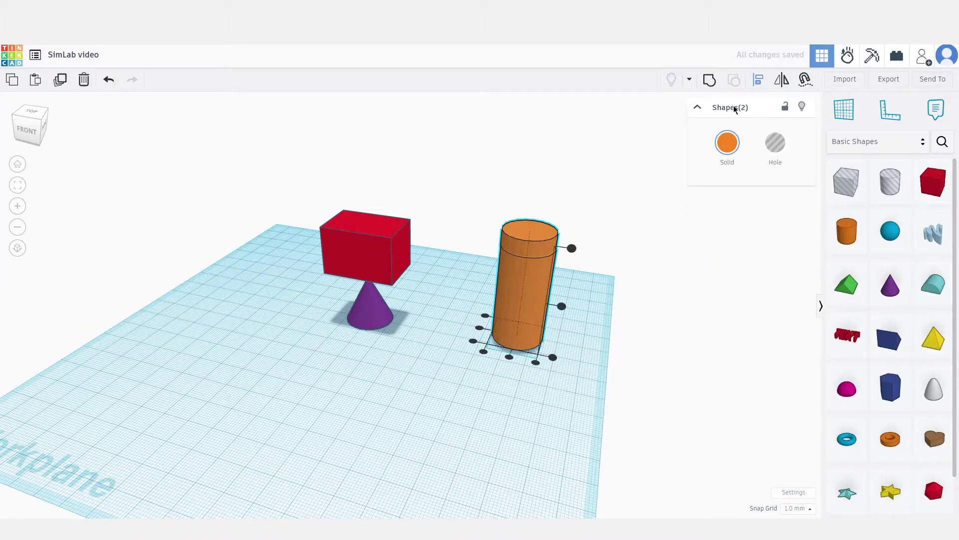
pyautogui.moveTo(620, 235); pyautogui.dragTo(492, 384, button='right')
pyautogui.click(489, 385)
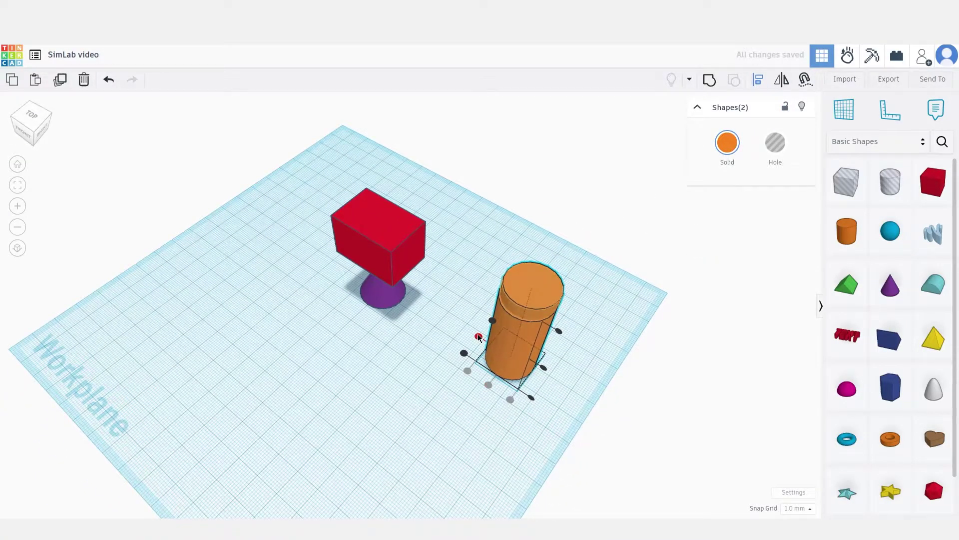
pyautogui.click(590, 366)
# Step: Lift the top disc slightly so it floats above the cylinder at 46 mm
pyautogui.scroll(2, 576, 331)
pyautogui.moveTo(575, 328); pyautogui.dragTo(550, 267, button='right')
pyautogui.moveTo(401, 199); pyautogui.dragTo(392, 273, button='middle')
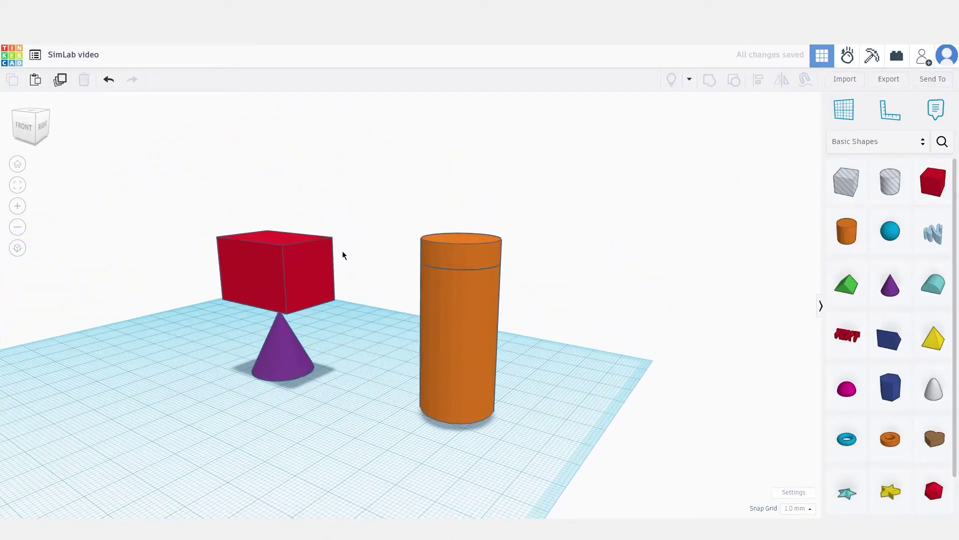
pyautogui.scroll(1, 343, 254)
pyautogui.click(445, 238)
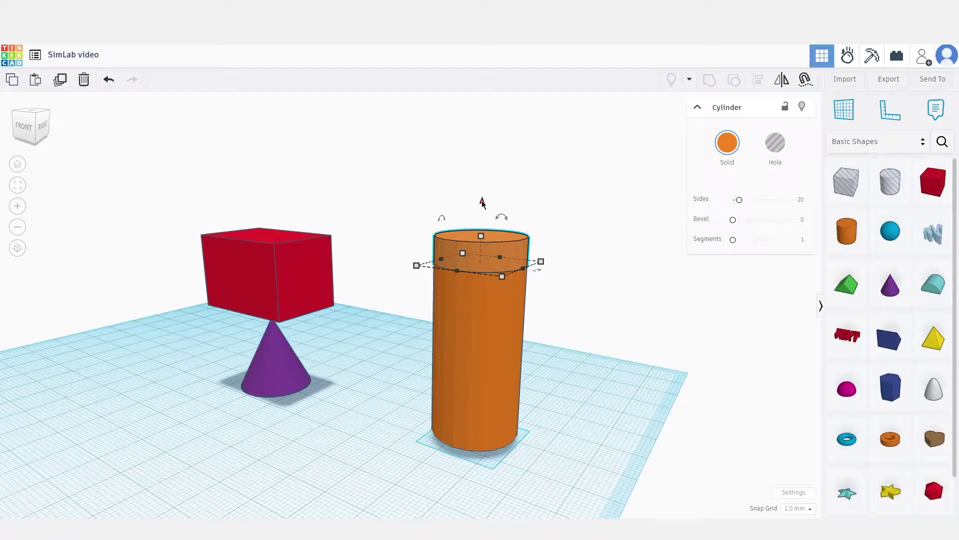
pyautogui.moveTo(486, 203); pyautogui.dragTo(483, 187)
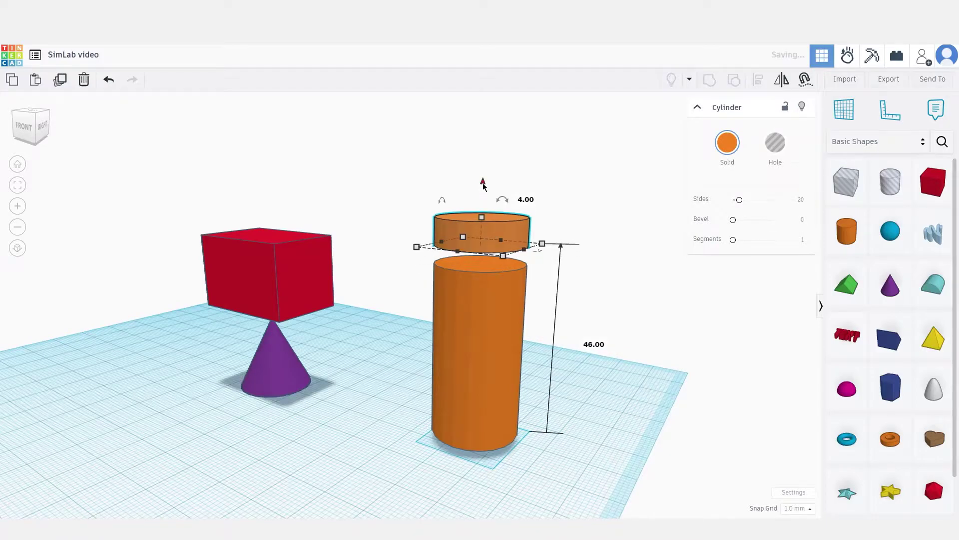
pyautogui.click(591, 194)
pyautogui.moveTo(601, 267); pyautogui.dragTo(606, 245, button='right')
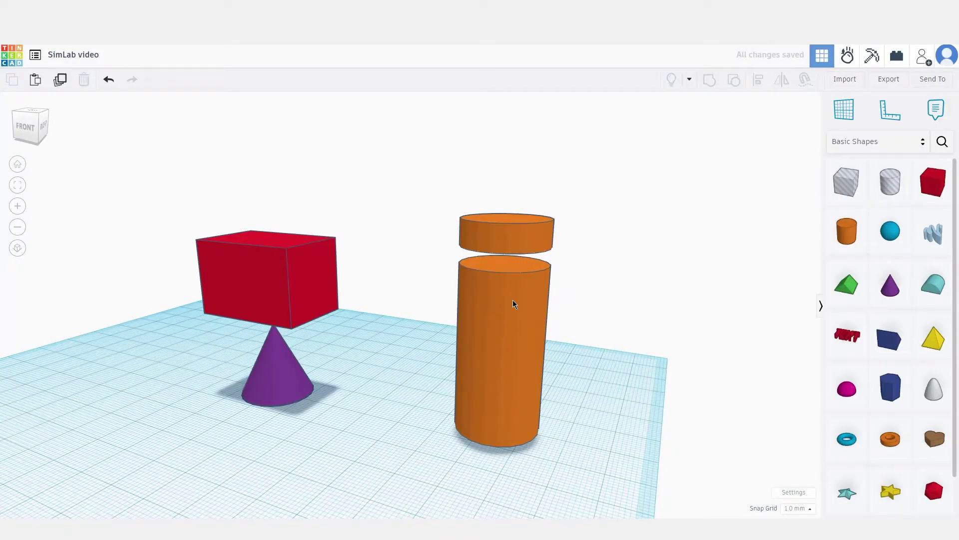
# Step: Colour both orange cylinders purple
pyautogui.click(523, 314)
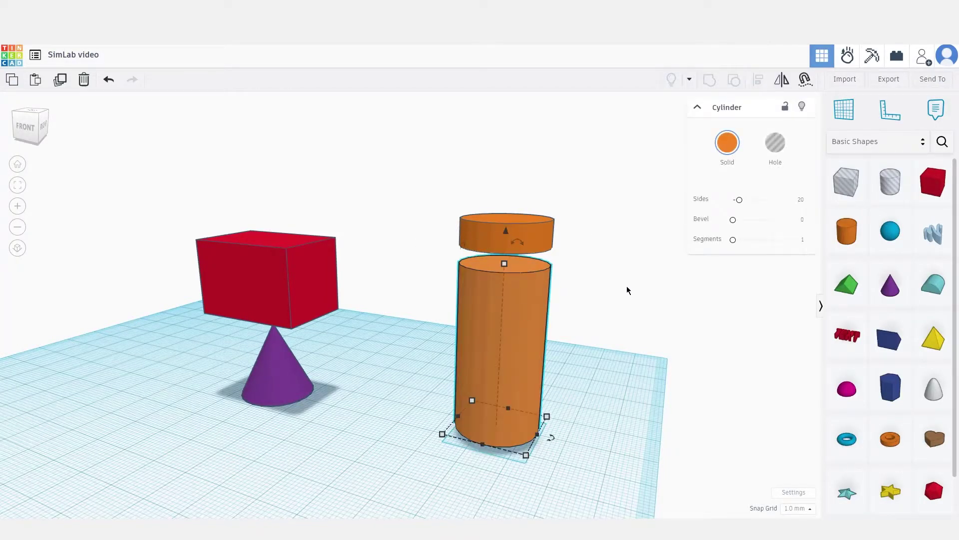
pyautogui.click(609, 229)
pyautogui.moveTo(594, 212); pyautogui.dragTo(487, 303)
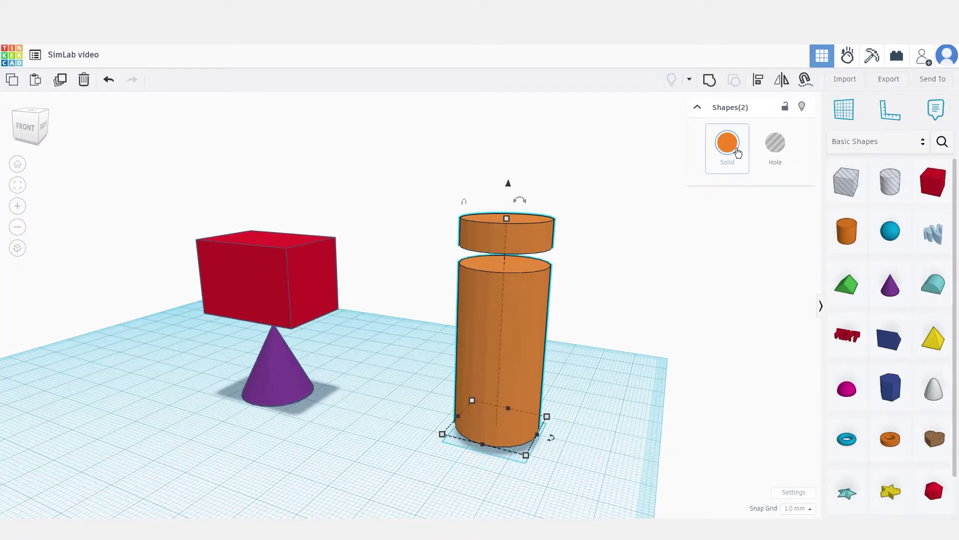
pyautogui.click(731, 145)
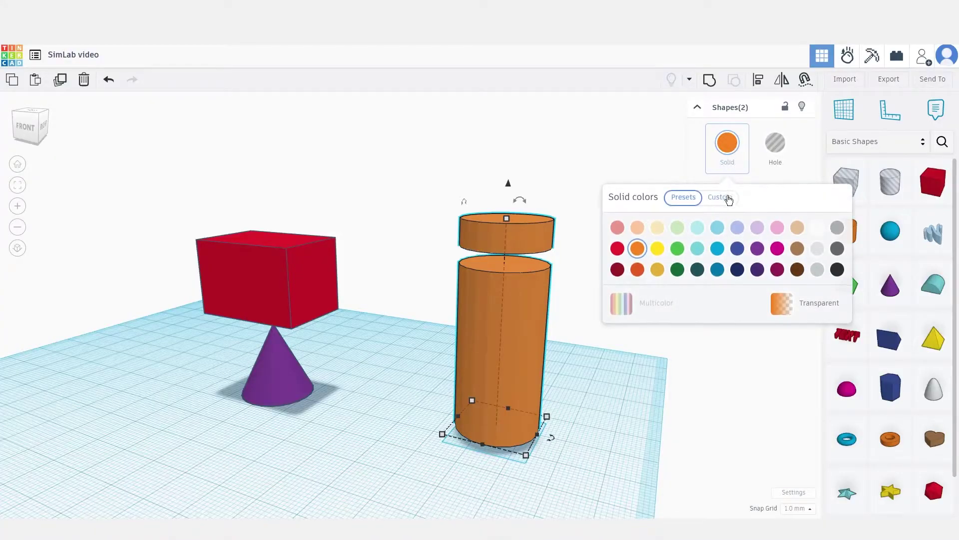
pyautogui.click(758, 248)
pyautogui.click(570, 165)
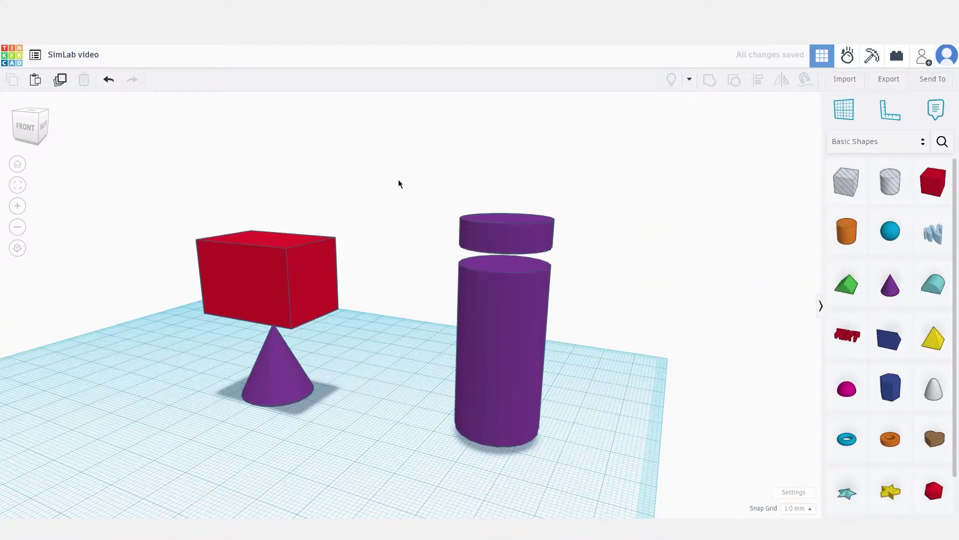
# Step: Colour the red box and the cone blue
pyautogui.moveTo(399, 182); pyautogui.dragTo(240, 346)
pyautogui.click(729, 145)
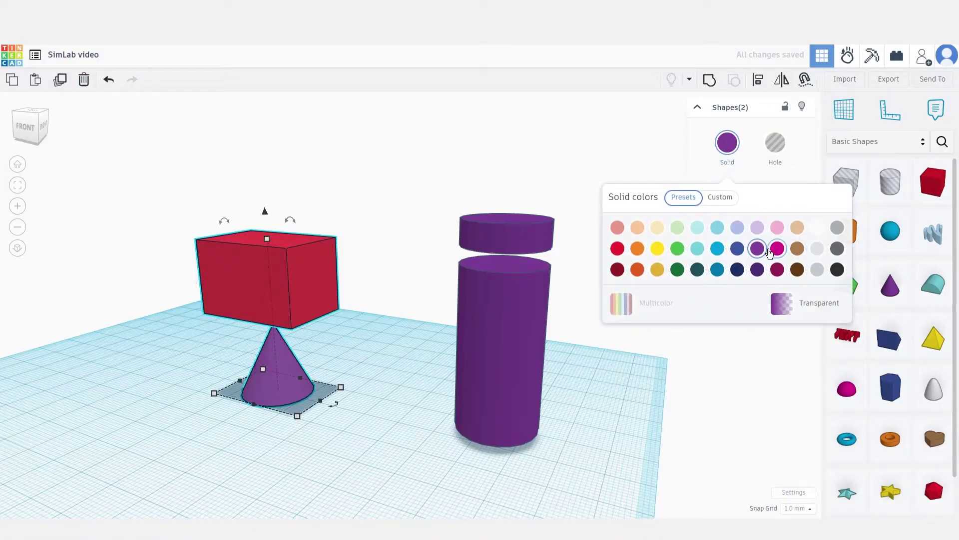
pyautogui.click(717, 250)
pyautogui.click(420, 170)
pyautogui.moveTo(414, 168); pyautogui.dragTo(214, 273, button='right')
pyautogui.scroll(-3, 424, 200)
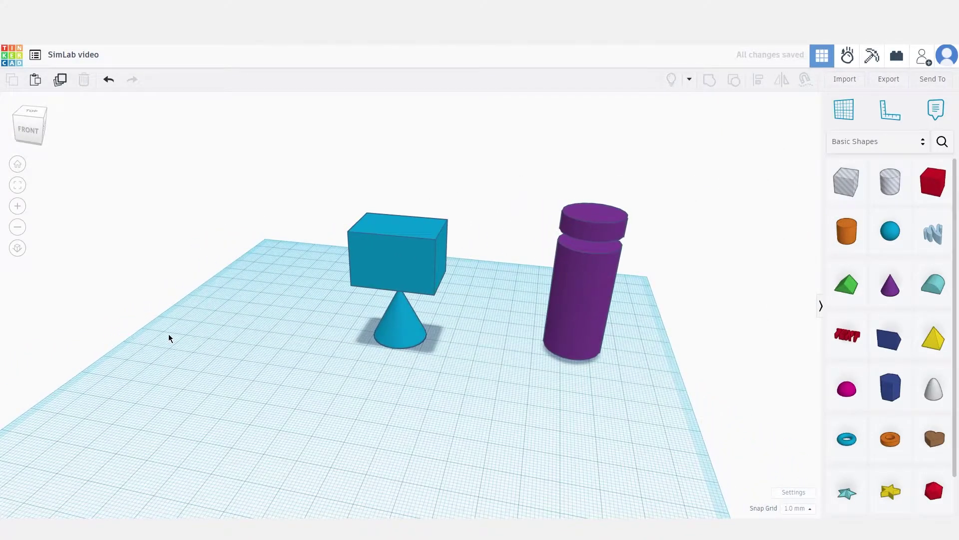
pyautogui.moveTo(170, 322); pyautogui.dragTo(222, 302, button='middle')
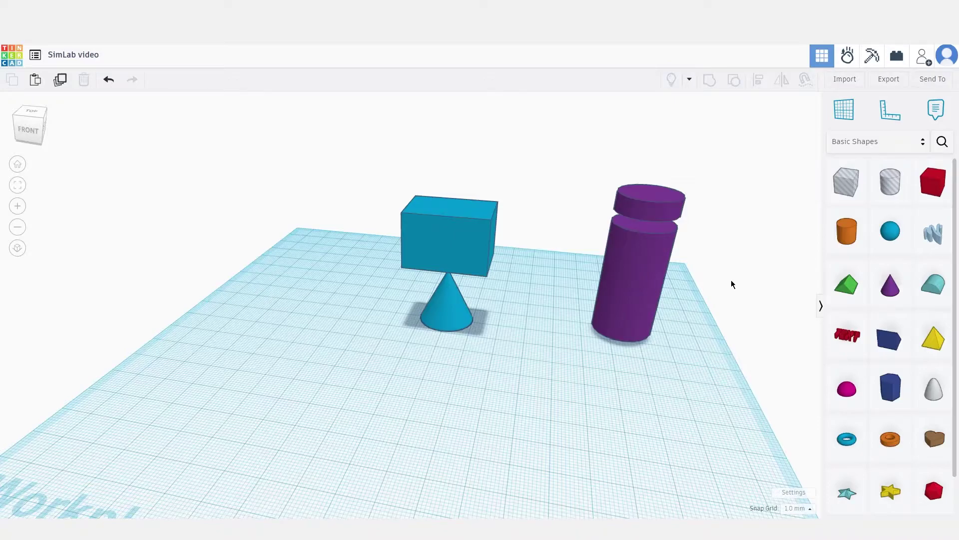
# Step: Place a red box, stretch it taller, and duplicate it toward the back
pyautogui.moveTo(932, 181); pyautogui.dragTo(124, 449)
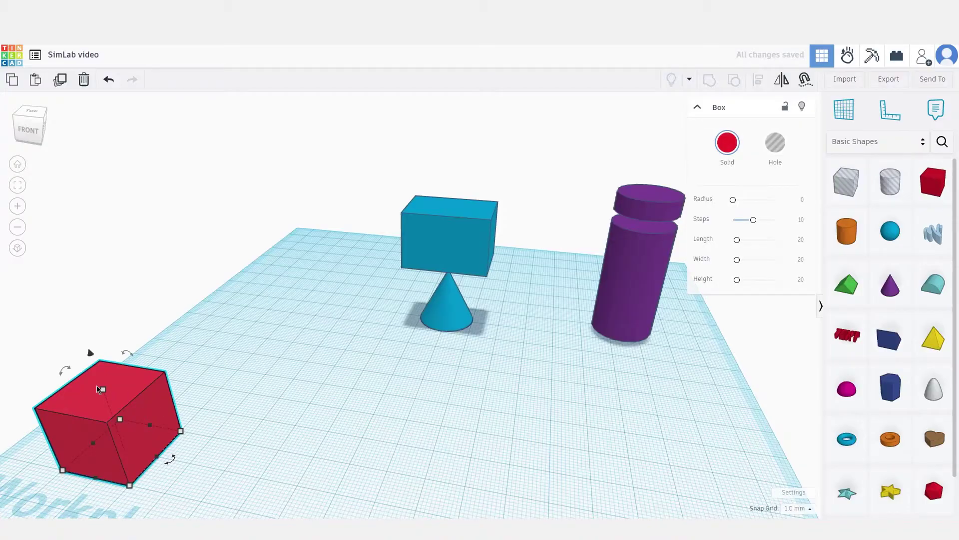
pyautogui.scroll(-5, 175, 370)
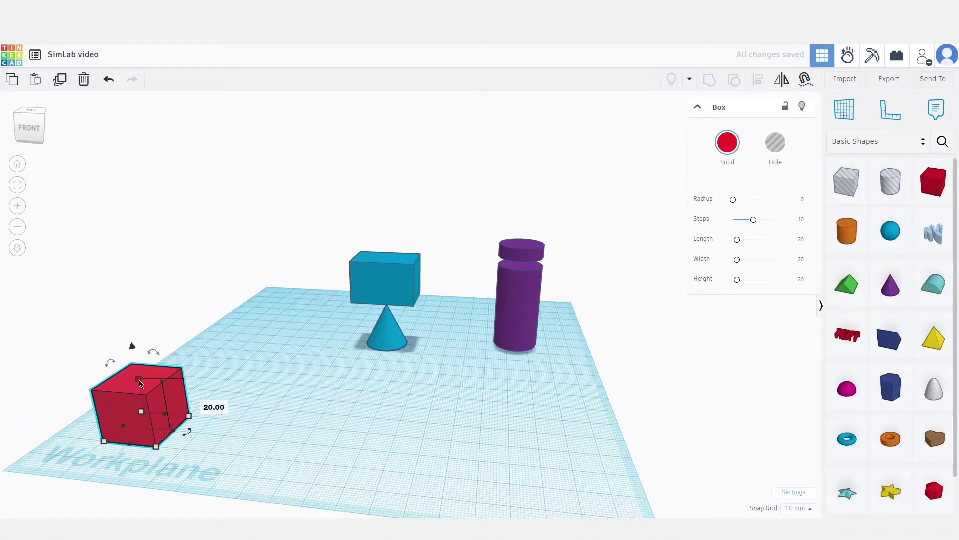
pyautogui.moveTo(139, 380); pyautogui.dragTo(131, 341)
pyautogui.click(215, 321)
pyautogui.moveTo(215, 321); pyautogui.dragTo(206, 355, button='right')
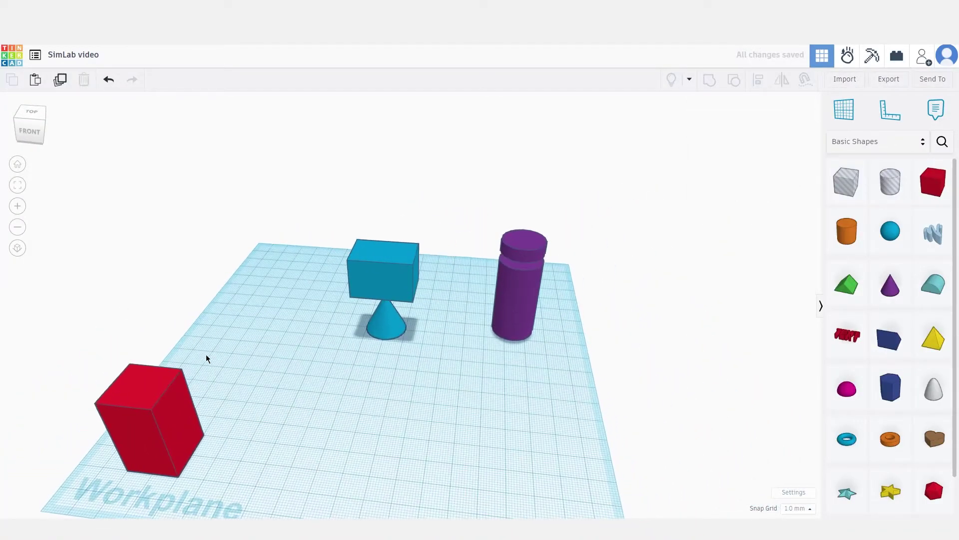
pyautogui.click(149, 398)
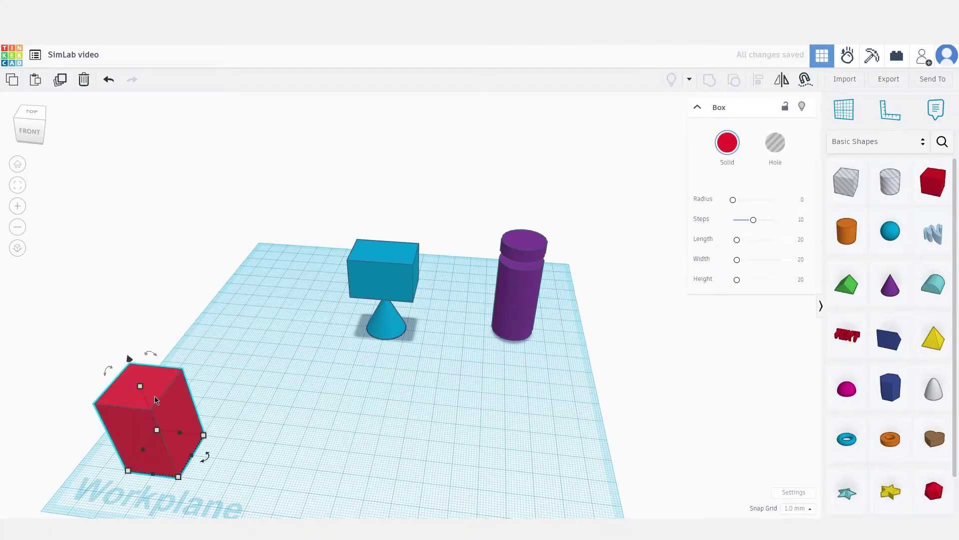
pyautogui.keyDown('alt'); pyautogui.moveTo(154, 396); pyautogui.dragTo(286, 232); pyautogui.keyUp('alt')
# Step: Align the two tall red boxes in line with each other
pyautogui.keyDown('shift'); pyautogui.click(160, 433); pyautogui.keyUp('shift')
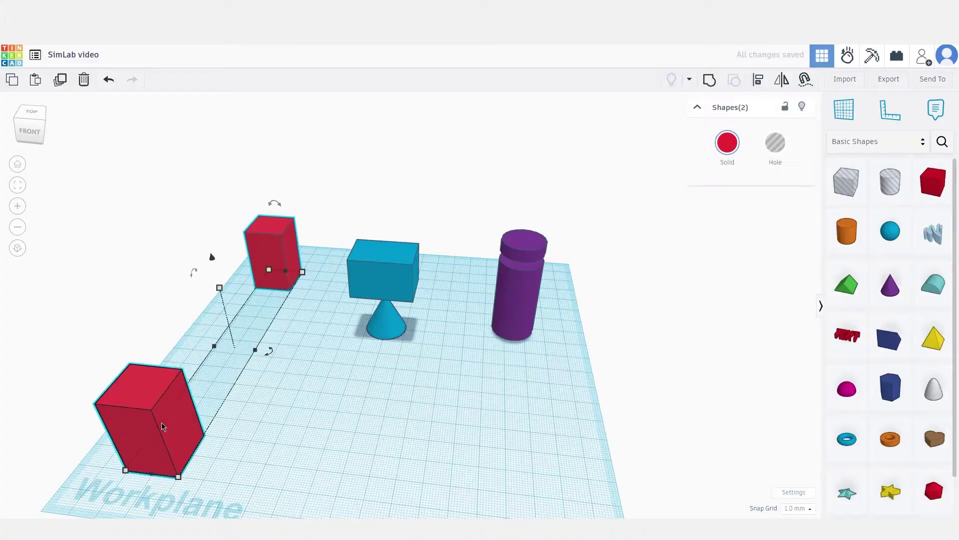
pyautogui.click(758, 80)
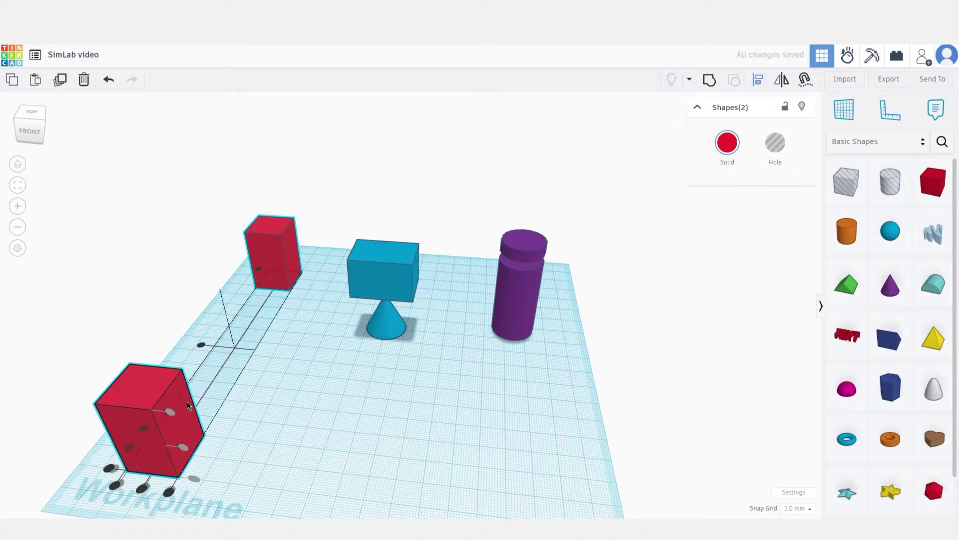
pyautogui.moveTo(187, 404); pyautogui.dragTo(427, 501, button='right')
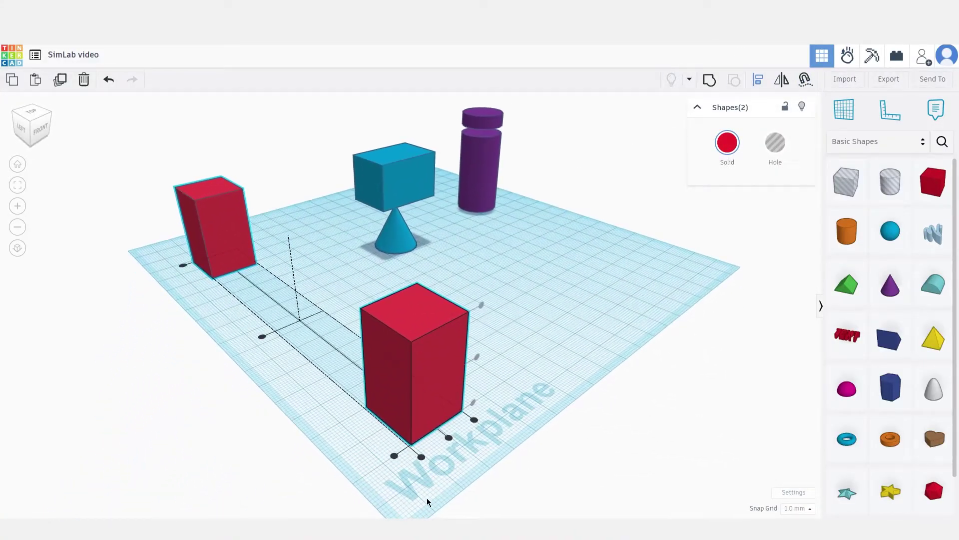
pyautogui.click(422, 456)
pyautogui.click(564, 358)
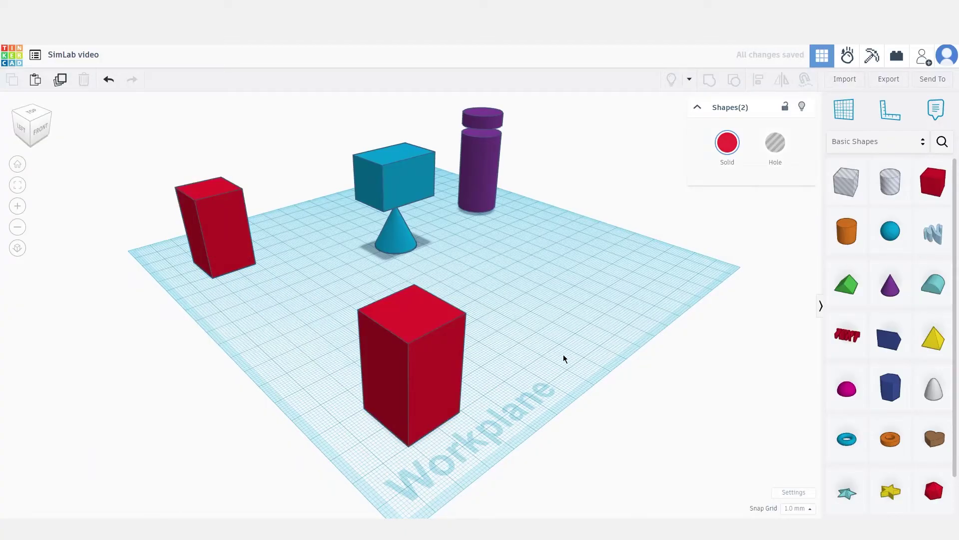
pyautogui.moveTo(563, 358); pyautogui.dragTo(344, 365, button='right')
# Step: Add a cylinder beside the red box and shrink it into a thin rod
pyautogui.moveTo(849, 231); pyautogui.dragTo(113, 322)
pyautogui.scroll(3, 389, 160)
pyautogui.click(326, 330)
pyautogui.moveTo(326, 330); pyautogui.dragTo(368, 165, button='right')
pyautogui.click(363, 159)
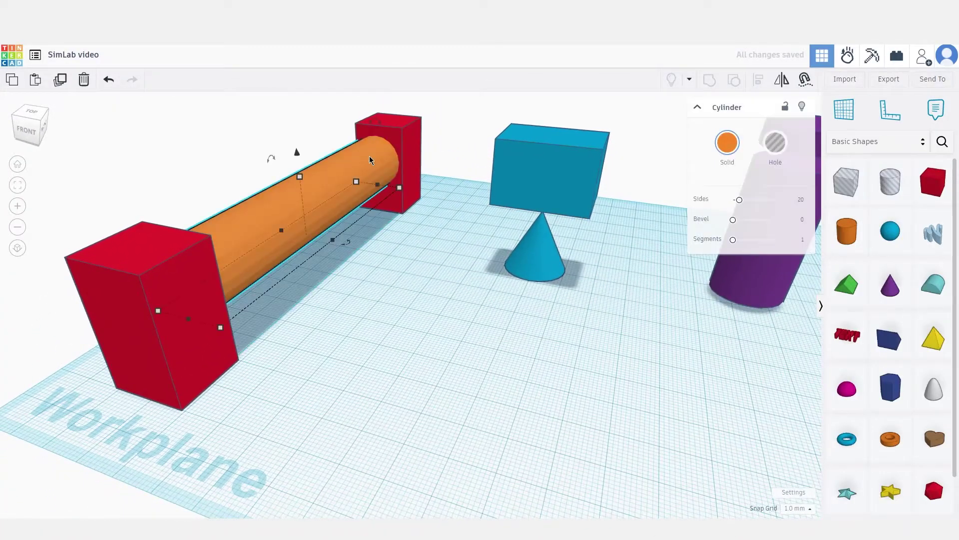
pyautogui.moveTo(390, 193); pyautogui.dragTo(318, 238)
pyautogui.moveTo(327, 270); pyautogui.dragTo(413, 264, button='right')
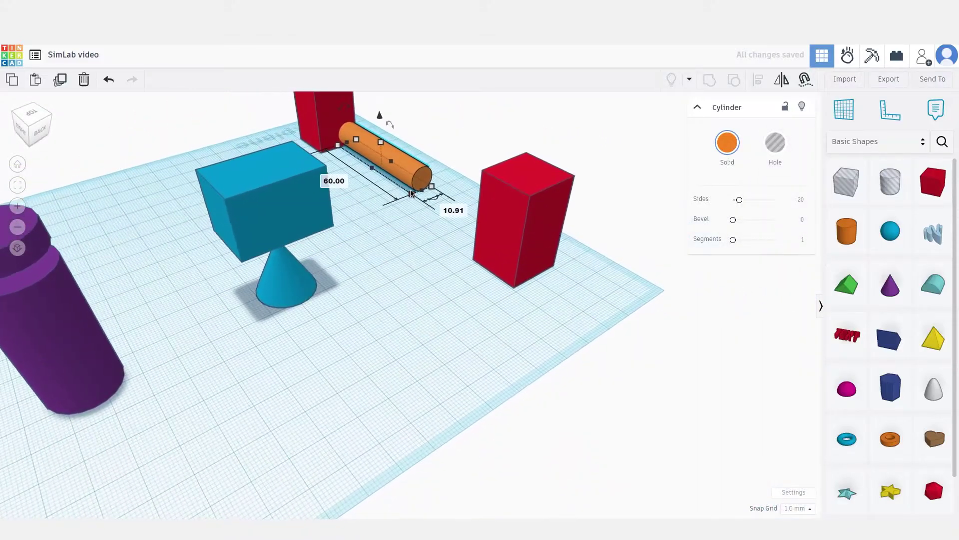
pyautogui.keyDown('shift'); pyautogui.moveTo(420, 193); pyautogui.dragTo(406, 162); pyautogui.keyUp('shift')
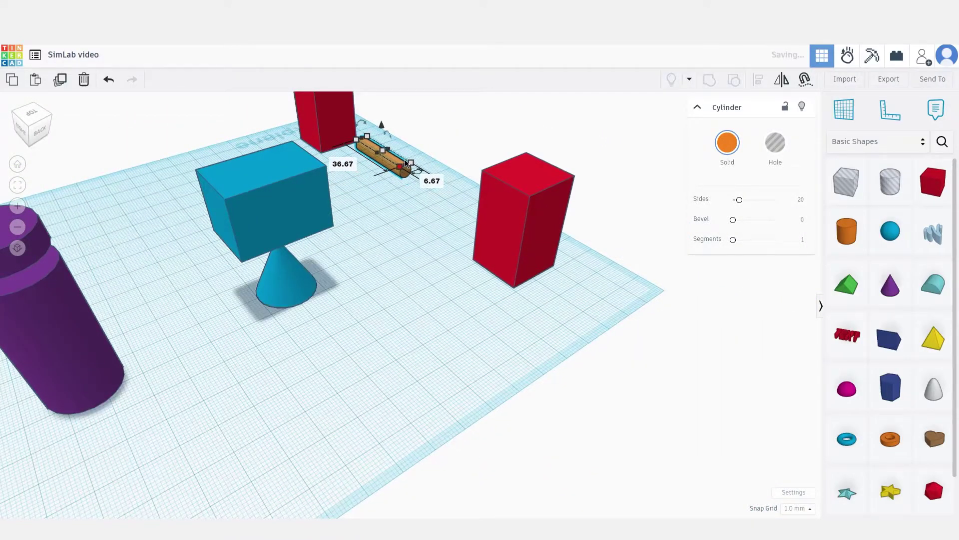
pyautogui.moveTo(409, 167); pyautogui.dragTo(428, 232, button='middle')
pyautogui.click(430, 225)
# Step: Align the rod to the red box's vertical middle and centre
pyautogui.moveTo(422, 213); pyautogui.dragTo(395, 283)
pyautogui.keyDown('shift'); pyautogui.click(368, 215); pyautogui.keyUp('shift')
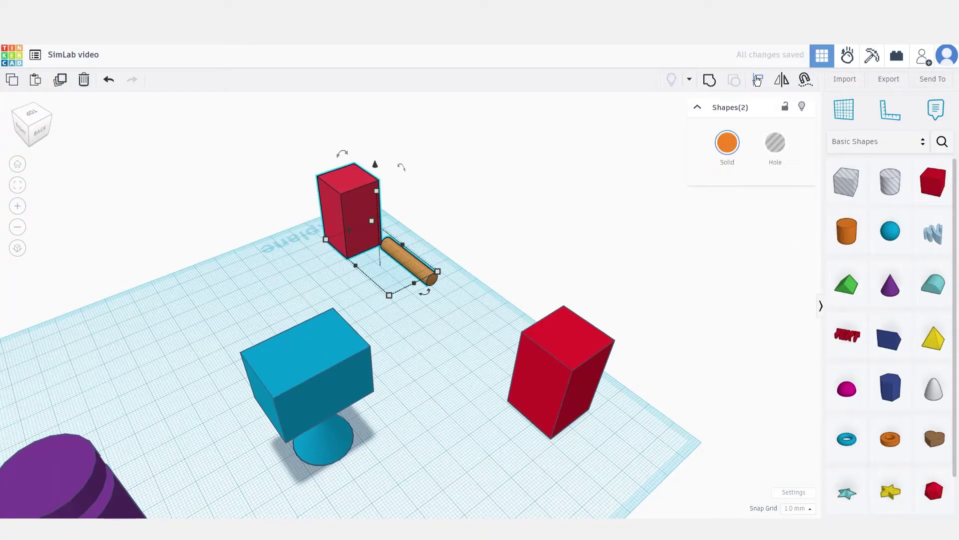
pyautogui.click(757, 80)
pyautogui.click(348, 219)
pyautogui.click(386, 211)
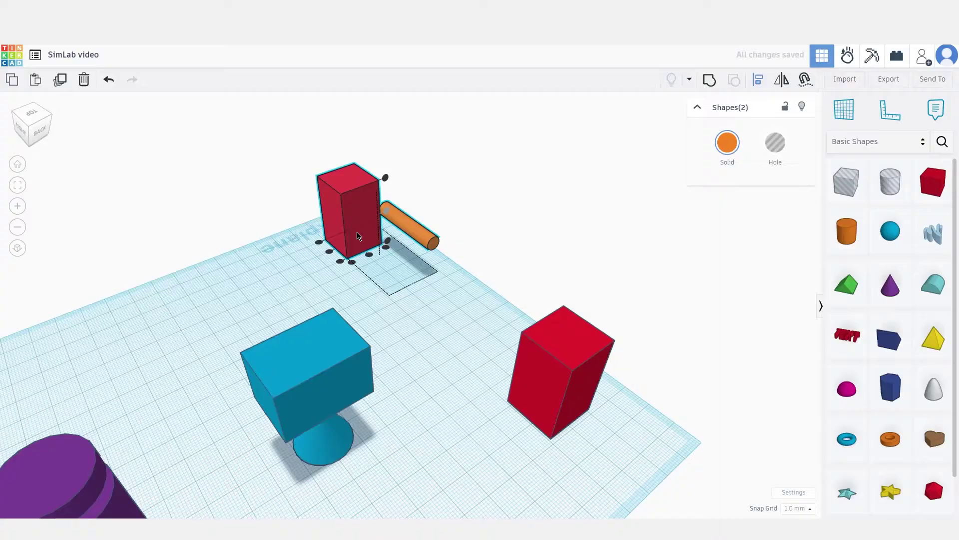
pyautogui.click(369, 255)
pyautogui.click(468, 271)
pyautogui.click(468, 272)
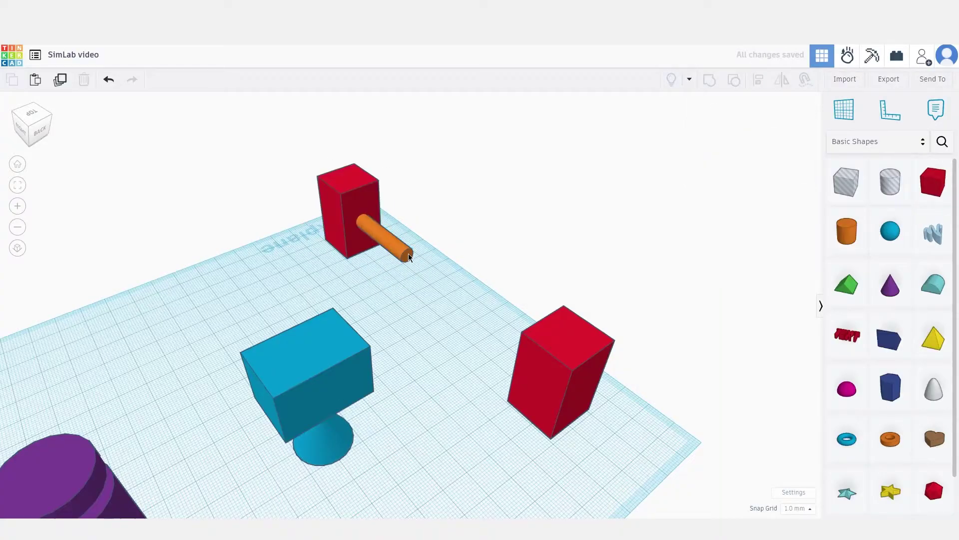
# Step: Stretch the rod across to the second red box, 115 mm long
pyautogui.click(409, 258)
pyautogui.moveTo(408, 263); pyautogui.dragTo(537, 369)
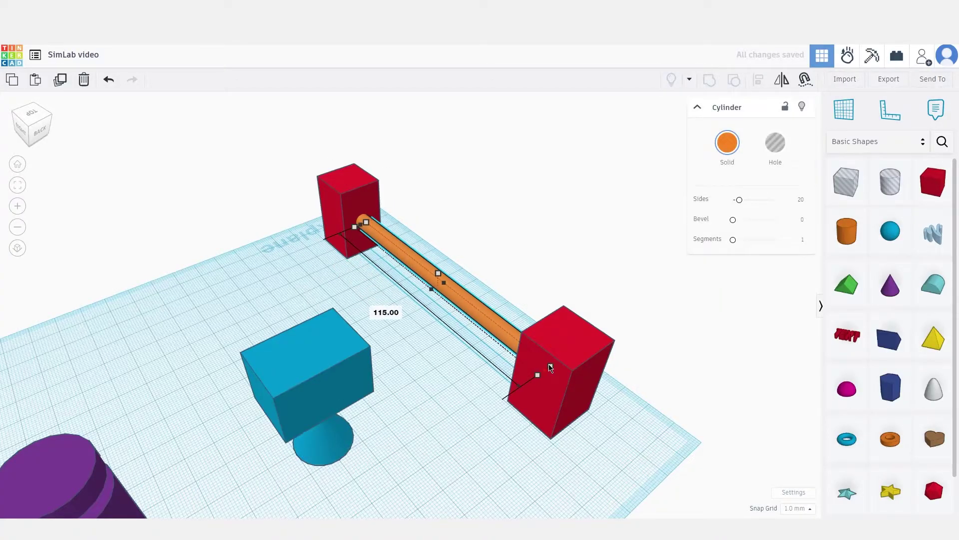
pyautogui.moveTo(681, 428); pyautogui.dragTo(384, 294, button='right')
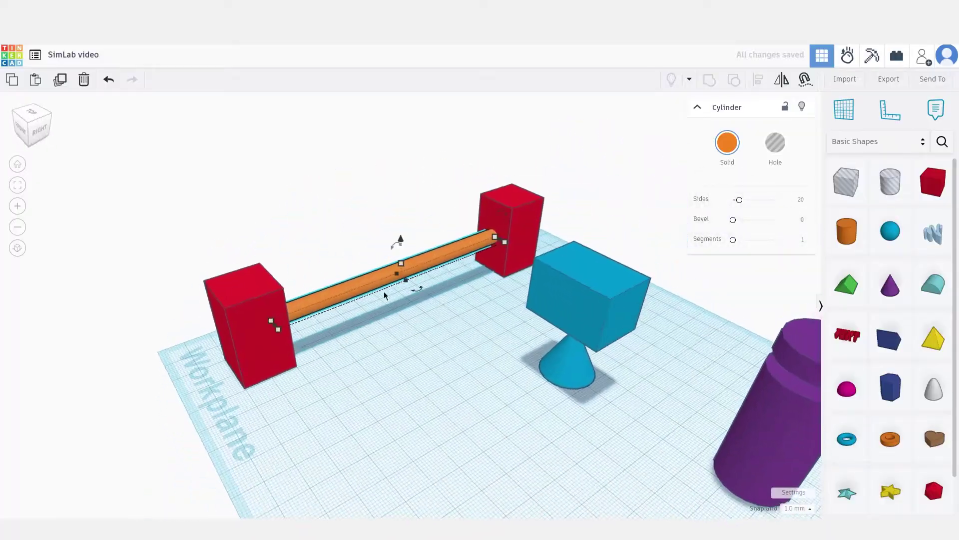
pyautogui.click(432, 330)
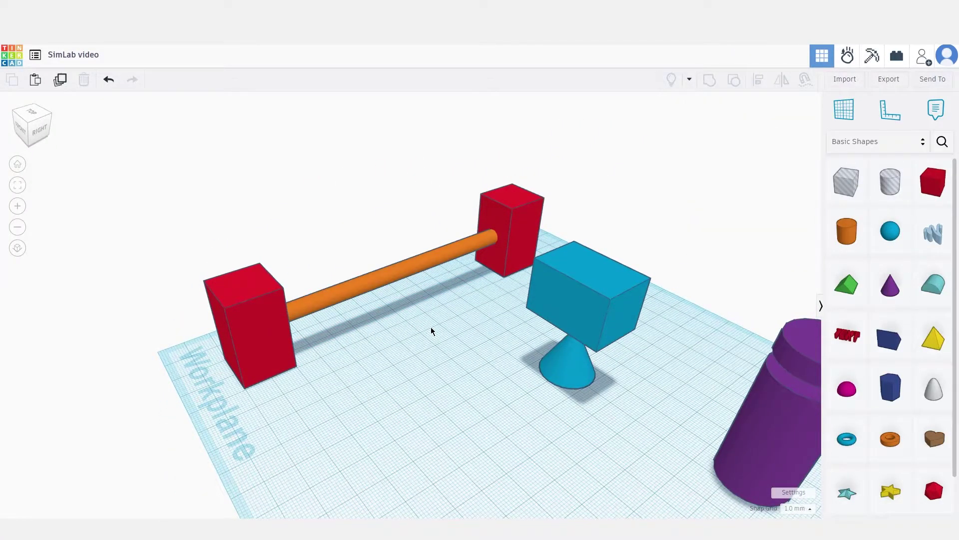
# Step: Place a torus and rotate it 90° upright
pyautogui.moveTo(851, 438); pyautogui.dragTo(404, 308)
pyautogui.moveTo(407, 364); pyautogui.dragTo(795, 348, button='right')
pyautogui.moveTo(448, 348); pyautogui.dragTo(471, 337, button='right')
pyautogui.scroll(-3, 457, 327)
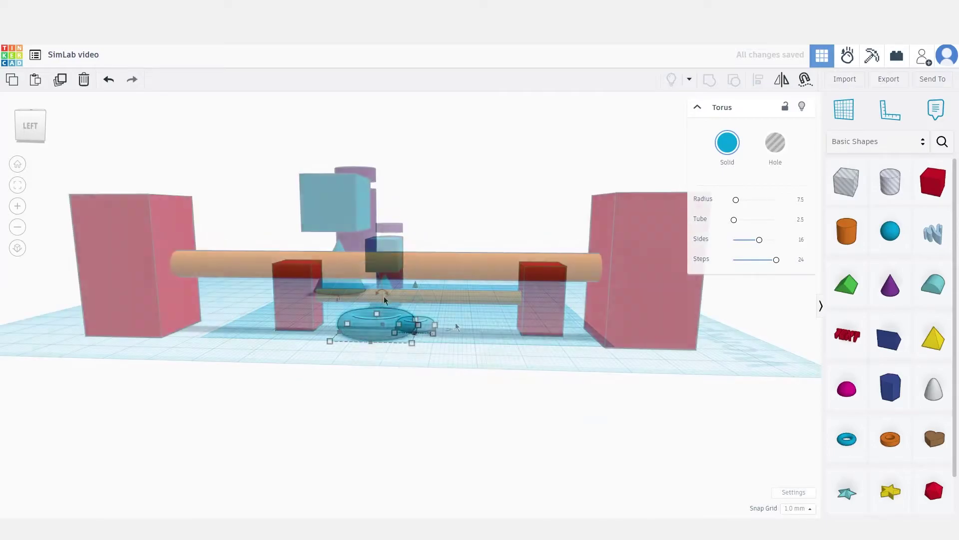
pyautogui.moveTo(382, 294); pyautogui.dragTo(499, 331)
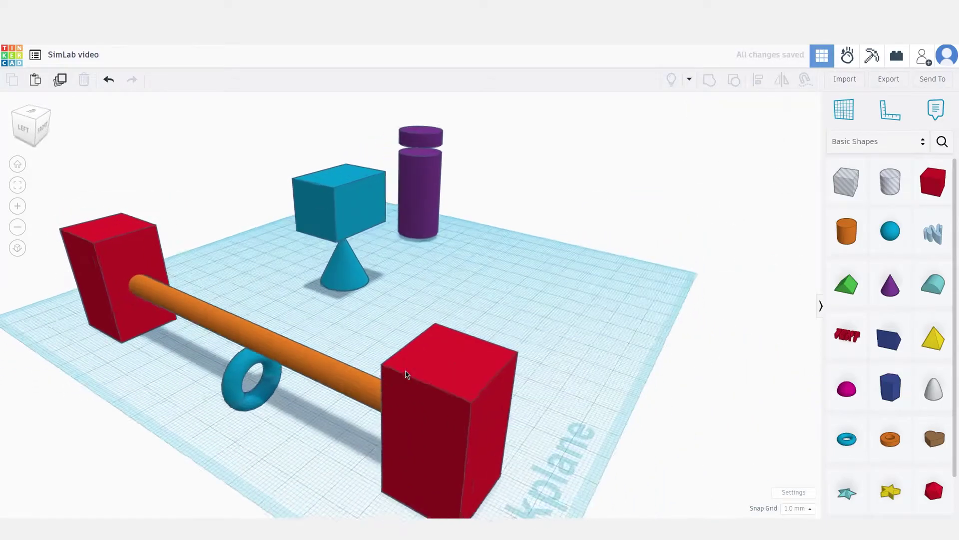
pyautogui.moveTo(405, 374); pyautogui.dragTo(308, 310, button='right')
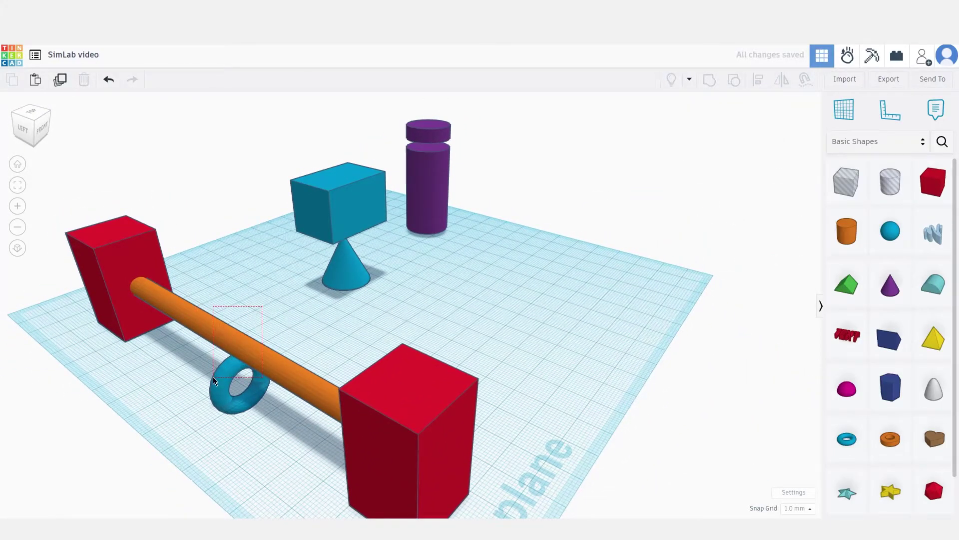
# Step: Select the torus with the orange rod and align the ring centred on the rod
pyautogui.moveTo(214, 380); pyautogui.dragTo(219, 335)
pyautogui.moveTo(209, 376); pyautogui.dragTo(209, 376)
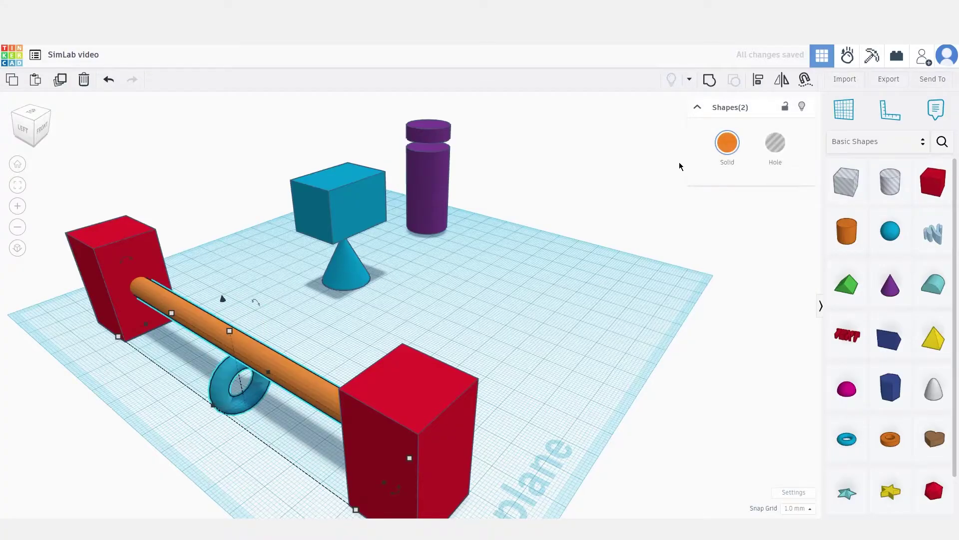
pyautogui.moveTo(209, 350); pyautogui.dragTo(319, 369, button='right')
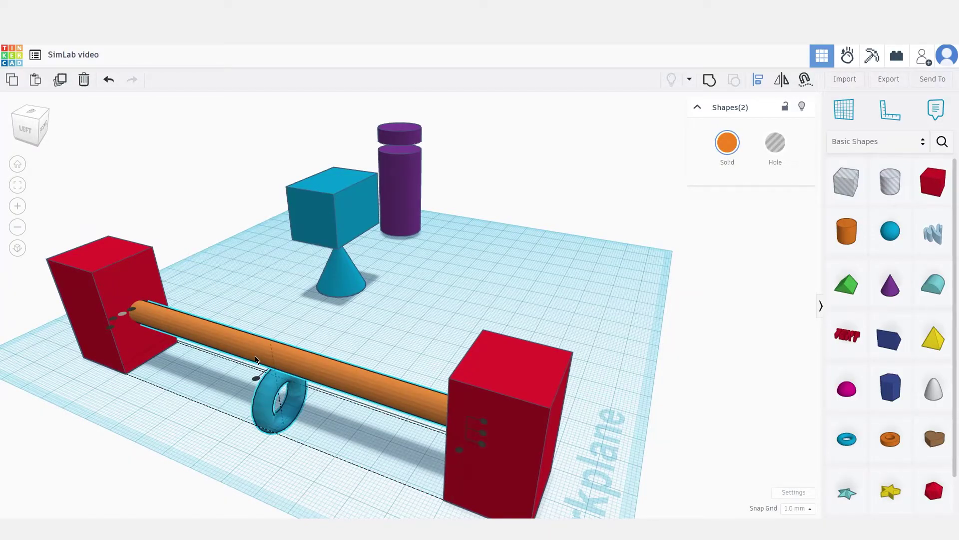
pyautogui.moveTo(253, 391); pyautogui.dragTo(255, 367, button='right')
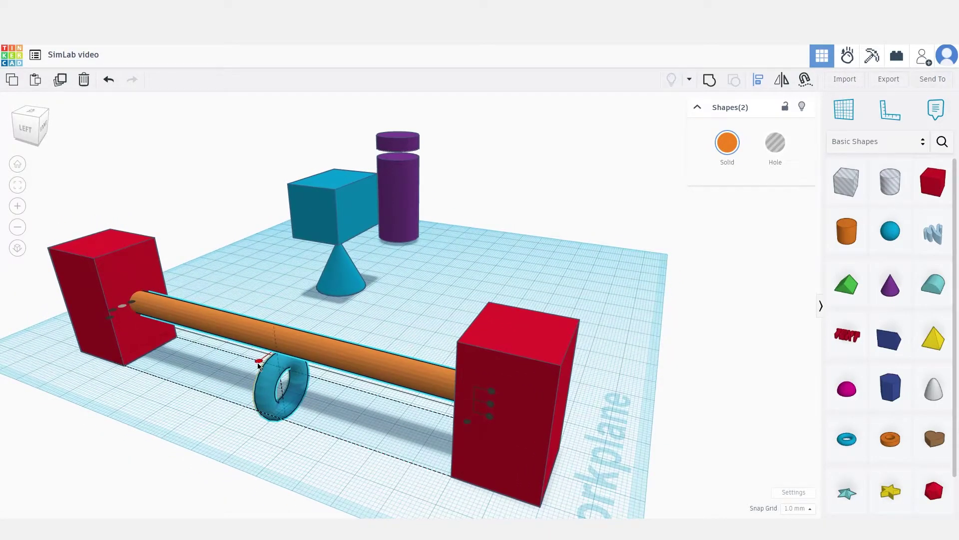
pyautogui.click(491, 404)
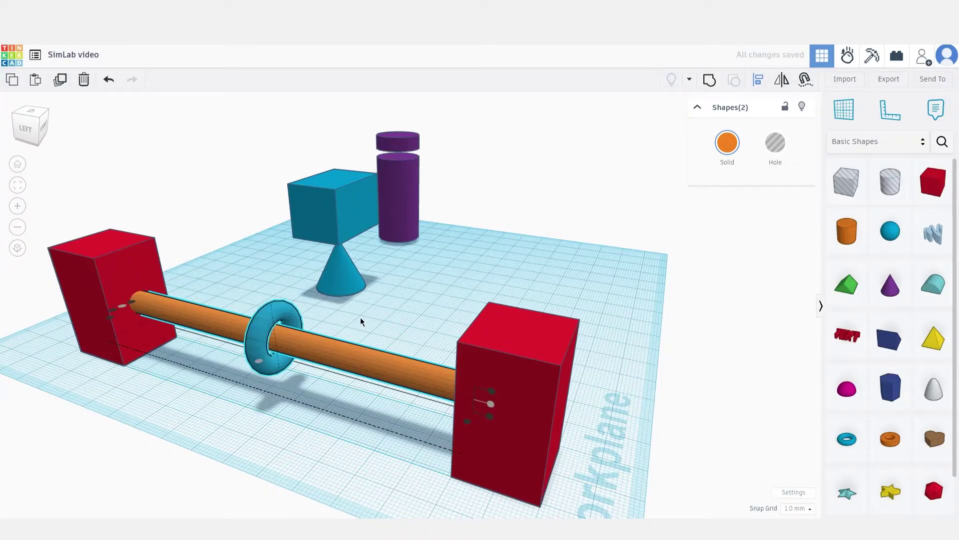
pyautogui.click(360, 318)
pyautogui.moveTo(360, 320); pyautogui.dragTo(187, 319, button='right')
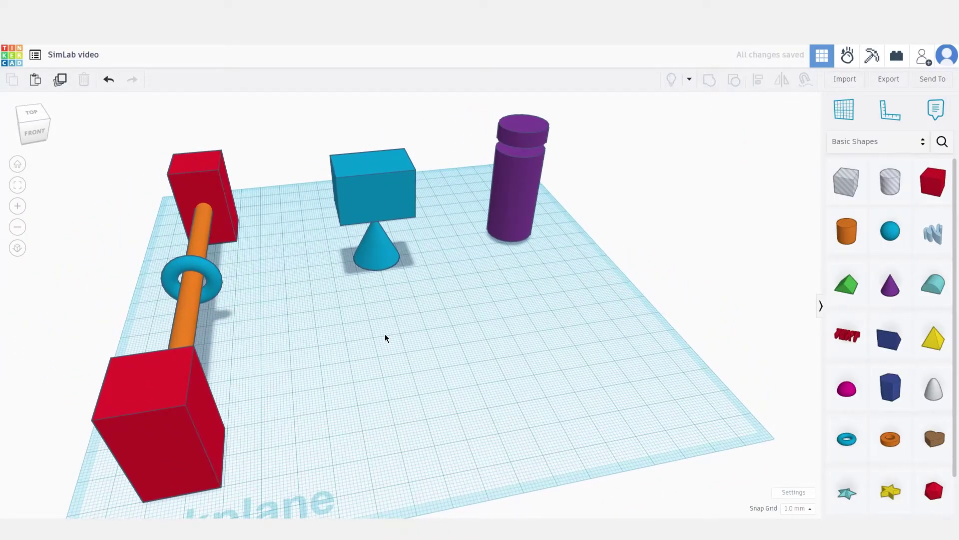
# Step: Turn the two red blocks, the orange rod and the blue torus green
pyautogui.moveTo(277, 205); pyautogui.dragTo(81, 436)
pyautogui.click(727, 143)
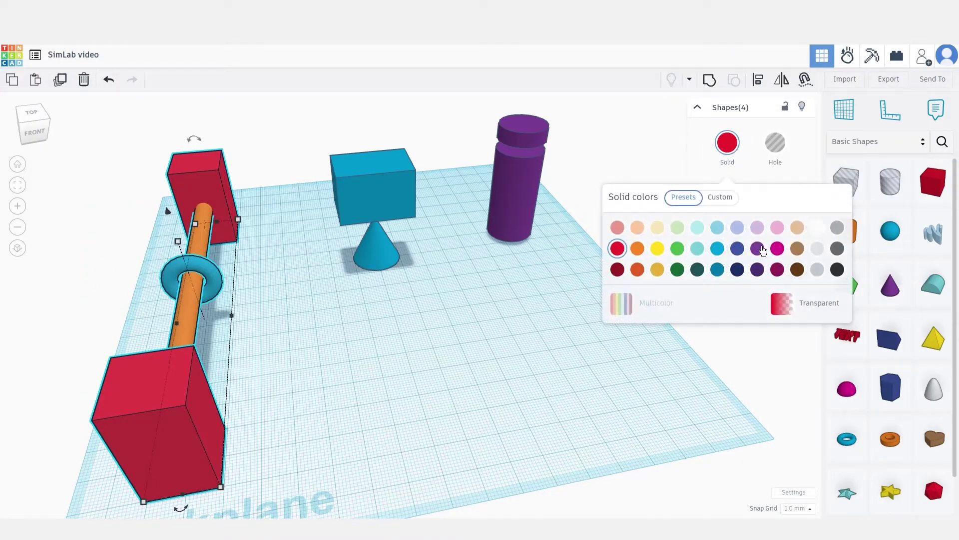
pyautogui.click(684, 254)
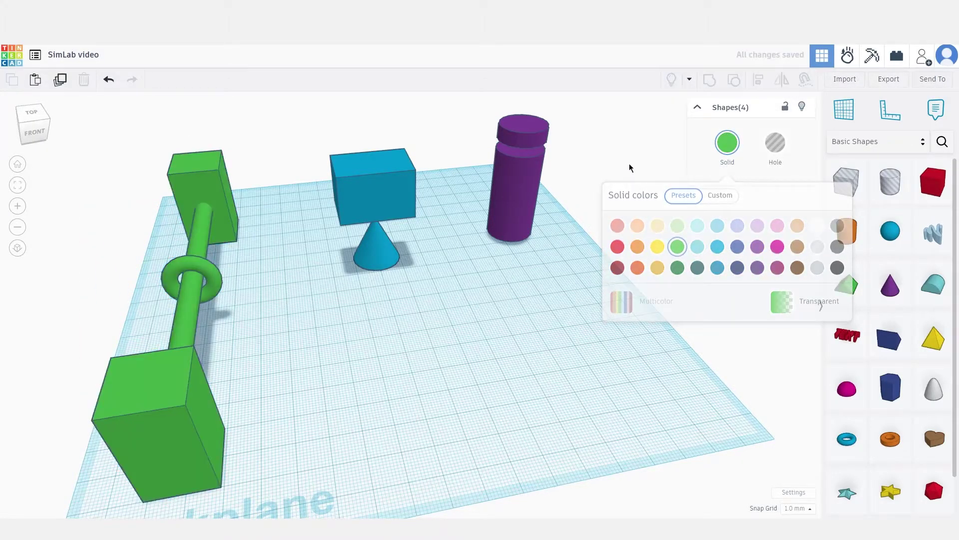
pyautogui.click(630, 165)
pyautogui.moveTo(524, 188); pyautogui.dragTo(325, 237, button='right')
pyautogui.moveTo(326, 238); pyautogui.dragTo(526, 297, button='middle')
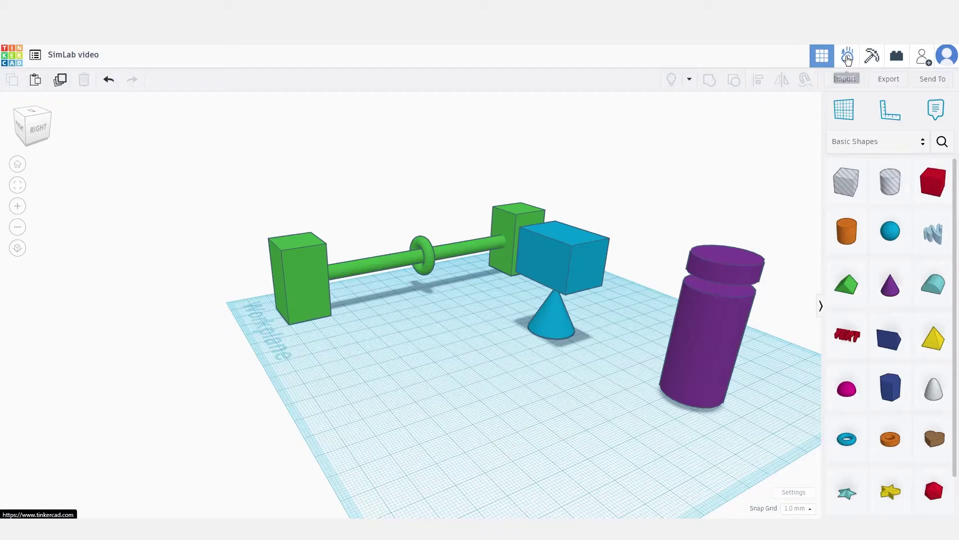
# Step: Switch to Sim Lab physics mode and view the scene from the front
pyautogui.click(848, 57)
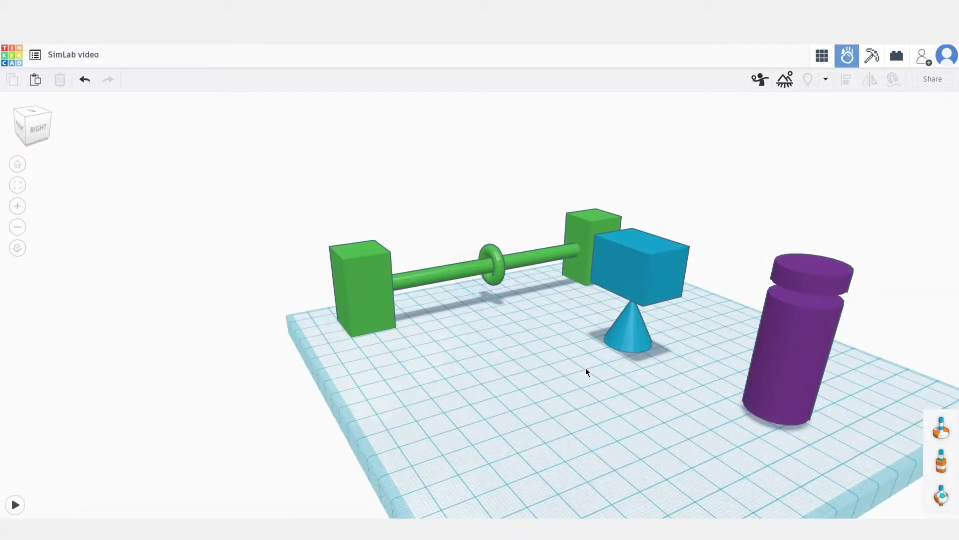
pyautogui.moveTo(619, 362); pyautogui.dragTo(463, 304, button='right')
pyautogui.scroll(3, 463, 304)
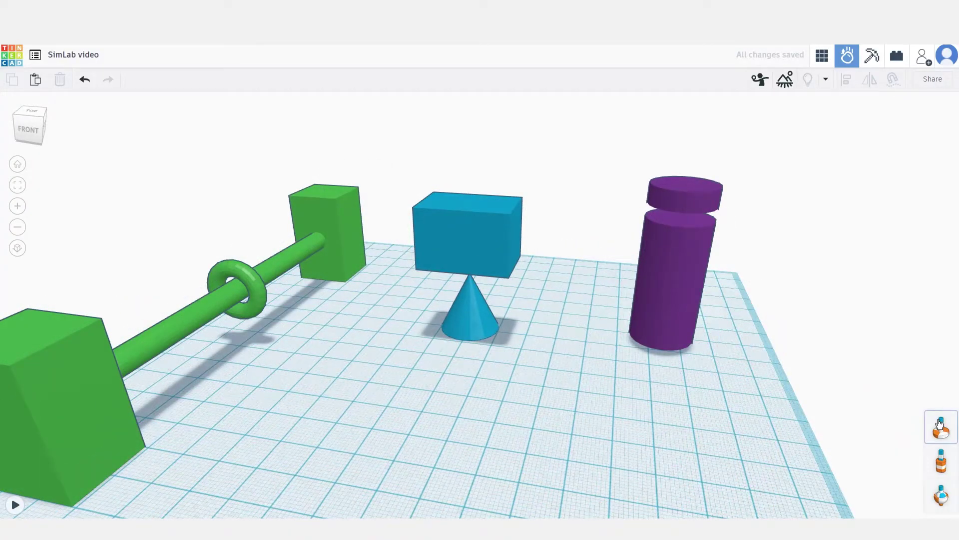
pyautogui.hotkey('ctrl', 'z')
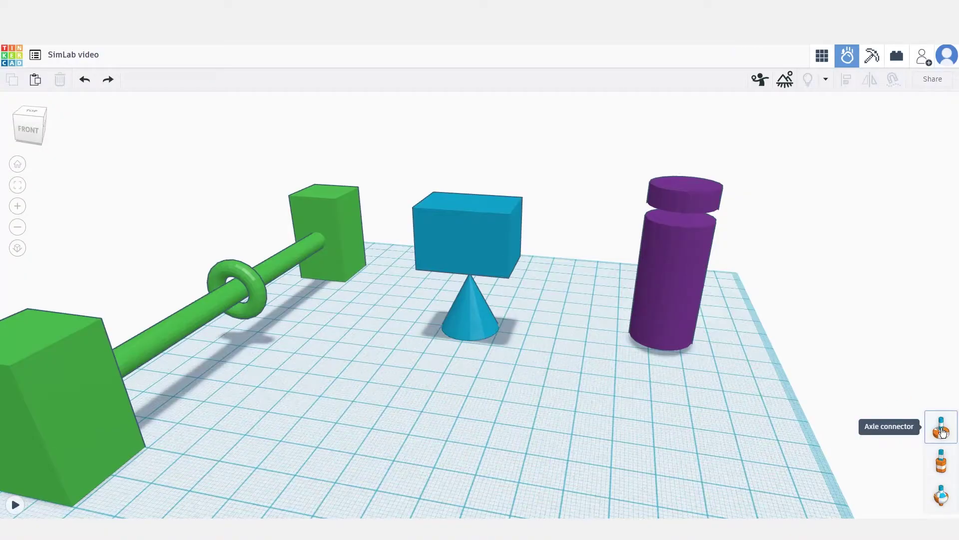
# Step: Place an axle connector centred under the blue box
pyautogui.click(943, 432)
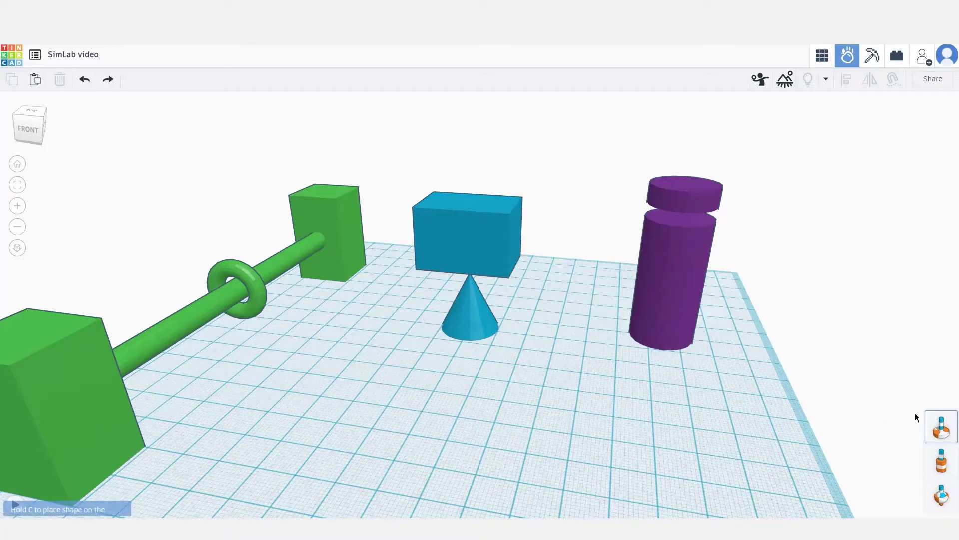
pyautogui.moveTo(486, 293); pyautogui.dragTo(475, 254, button='right')
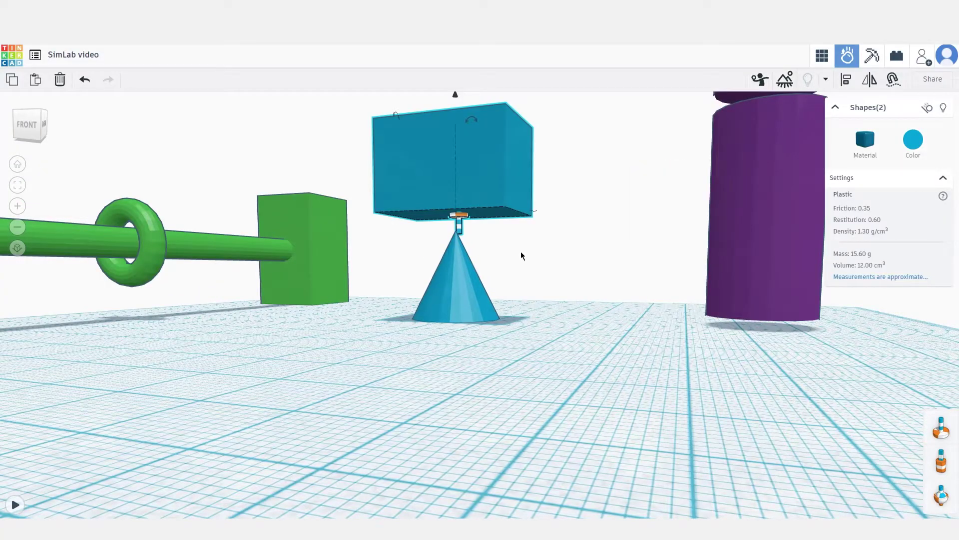
pyautogui.click(850, 80)
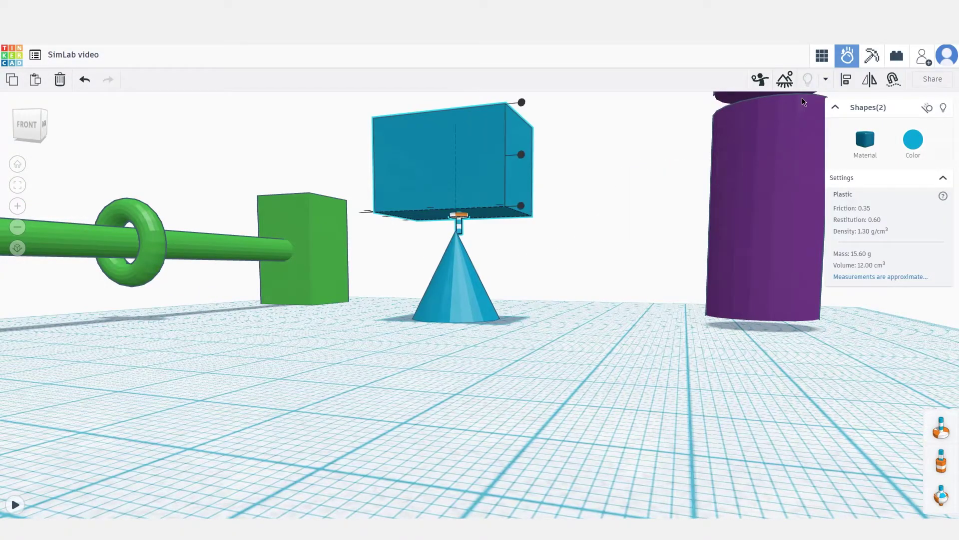
pyautogui.moveTo(626, 205); pyautogui.dragTo(662, 232, button='right')
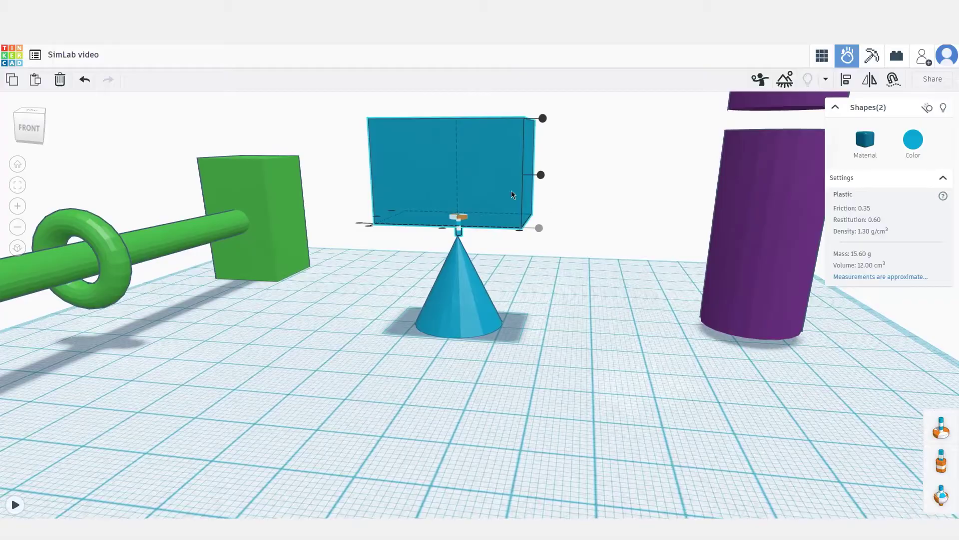
pyautogui.moveTo(443, 227); pyautogui.dragTo(552, 247, button='right')
pyautogui.click(478, 230)
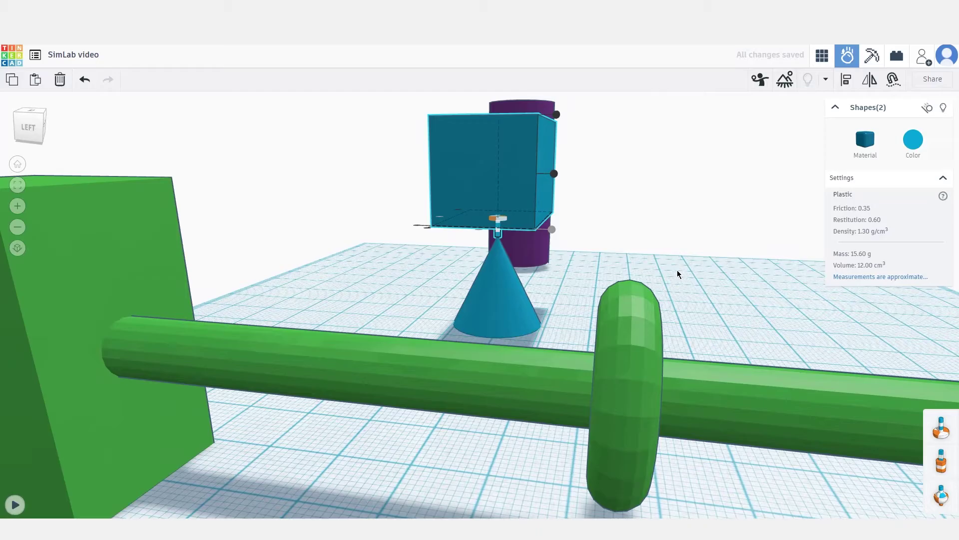
pyautogui.click(677, 270)
pyautogui.moveTo(677, 271); pyautogui.dragTo(483, 217, button='right')
pyautogui.scroll(5, 482, 216)
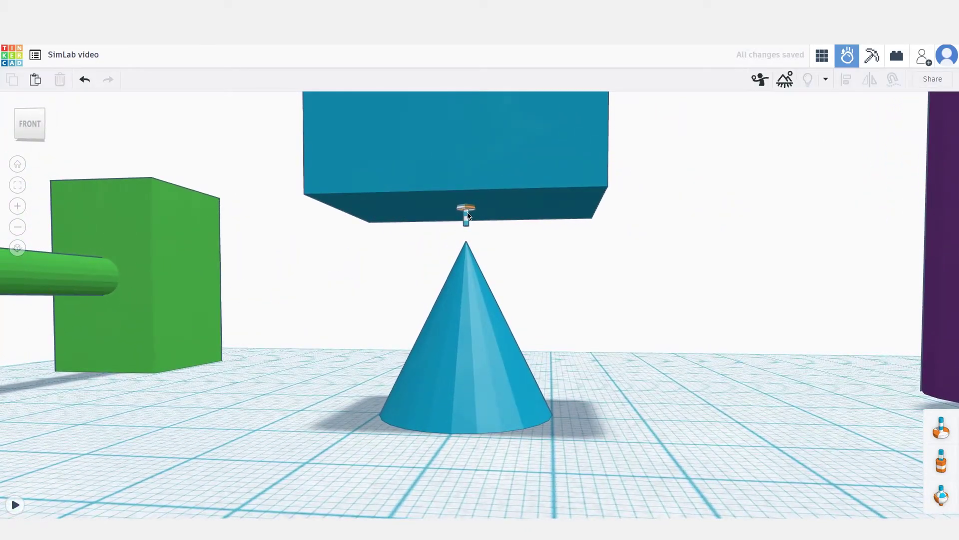
# Step: Attach the axle connector's lower end to the cone below the blue box
pyautogui.click(467, 217)
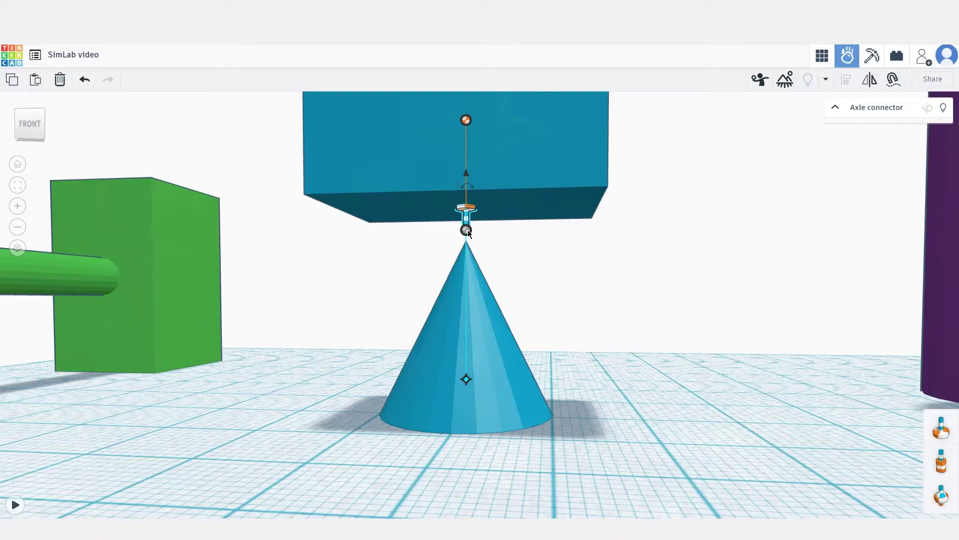
pyautogui.moveTo(467, 230); pyautogui.dragTo(466, 328)
pyautogui.moveTo(466, 121); pyautogui.dragTo(628, 188)
pyautogui.moveTo(628, 187); pyautogui.dragTo(586, 229, button='right')
pyautogui.scroll(5, 592, 241)
pyautogui.scroll(-8, 593, 223)
pyautogui.moveTo(586, 230)
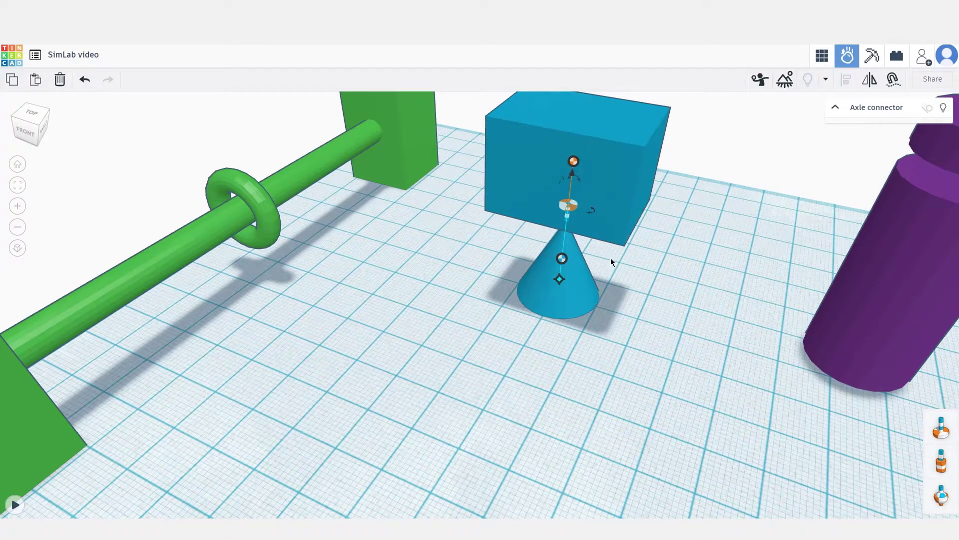
# Step: Make the cone static
pyautogui.click(577, 293)
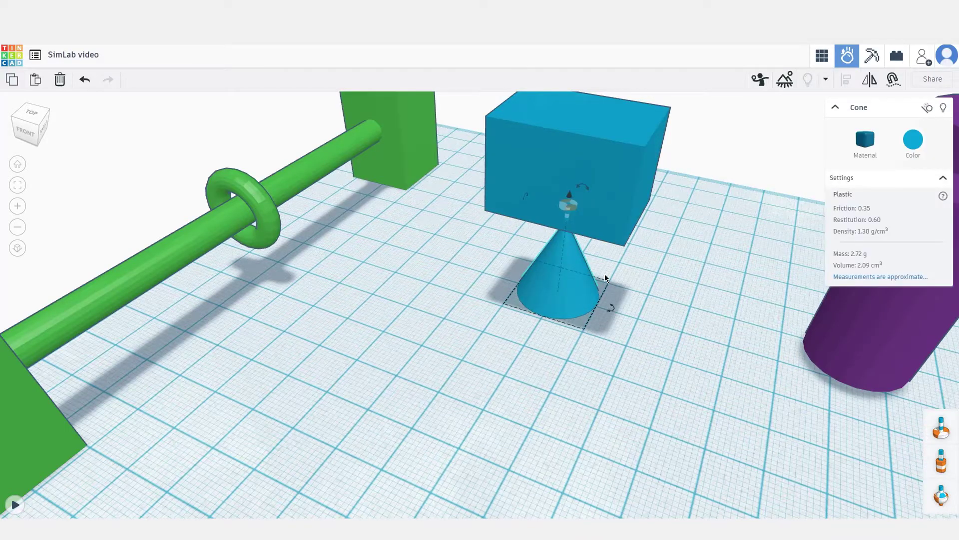
pyautogui.click(928, 109)
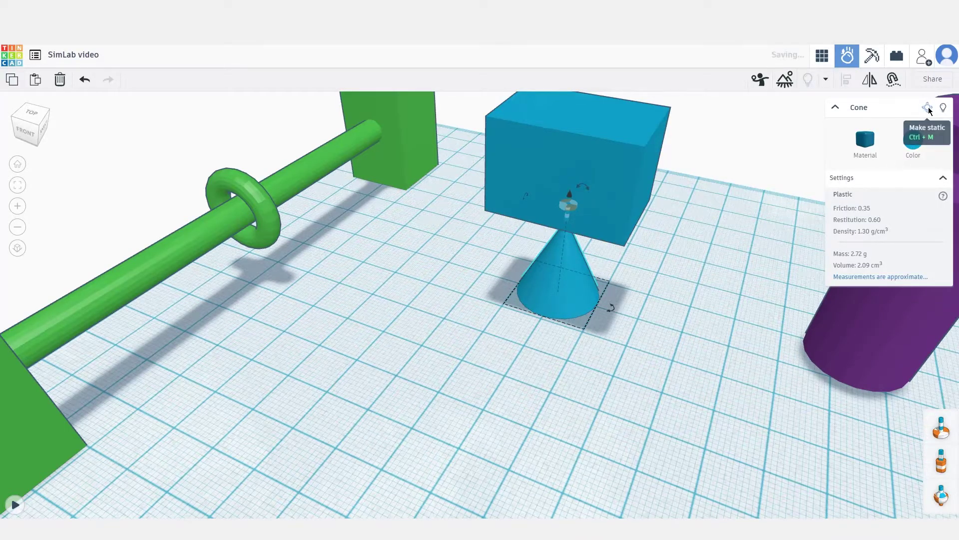
pyautogui.click(708, 249)
pyautogui.moveTo(708, 250); pyautogui.dragTo(513, 264, button='right')
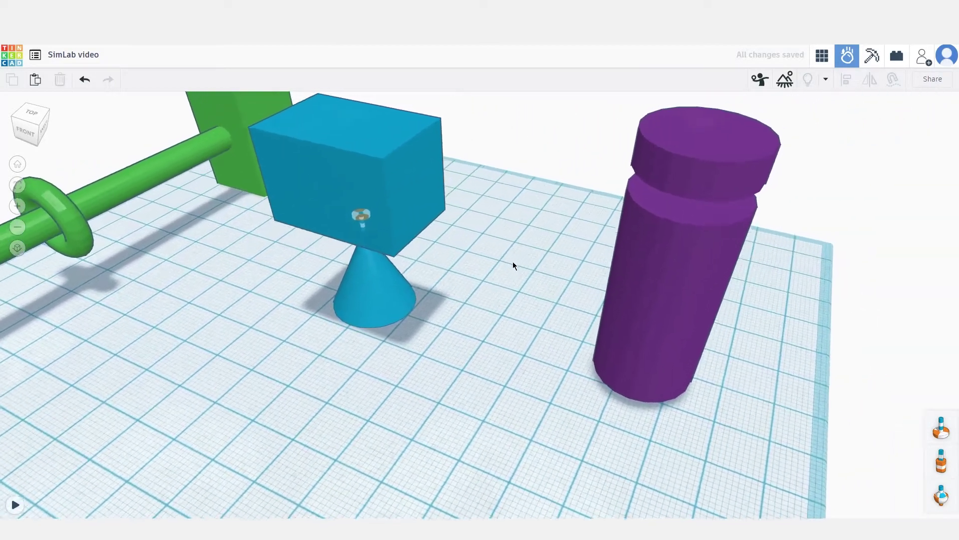
pyautogui.moveTo(784, 317); pyautogui.dragTo(707, 157, button='right')
# Step: Place a pivot connector under the floating purple lid
pyautogui.click(941, 500)
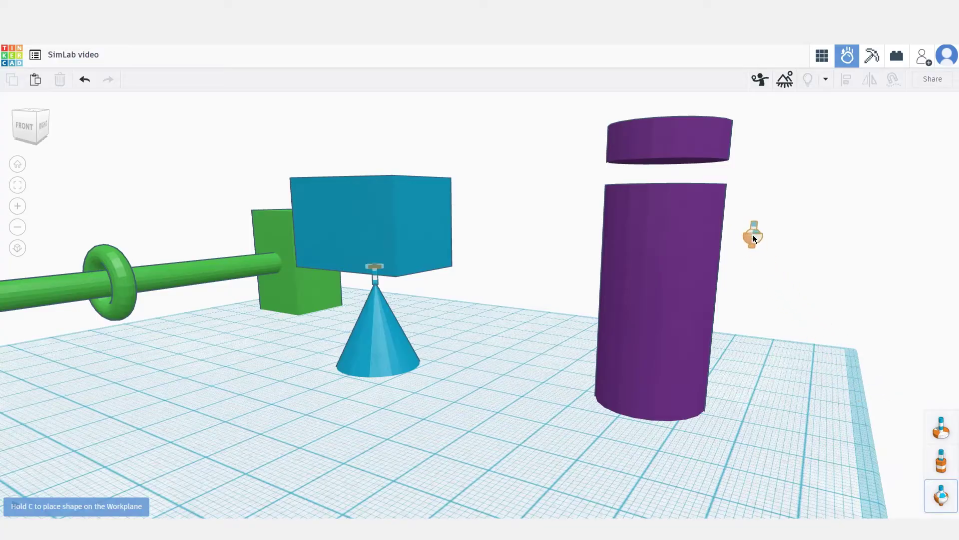
pyautogui.moveTo(752, 233); pyautogui.dragTo(707, 226, button='right')
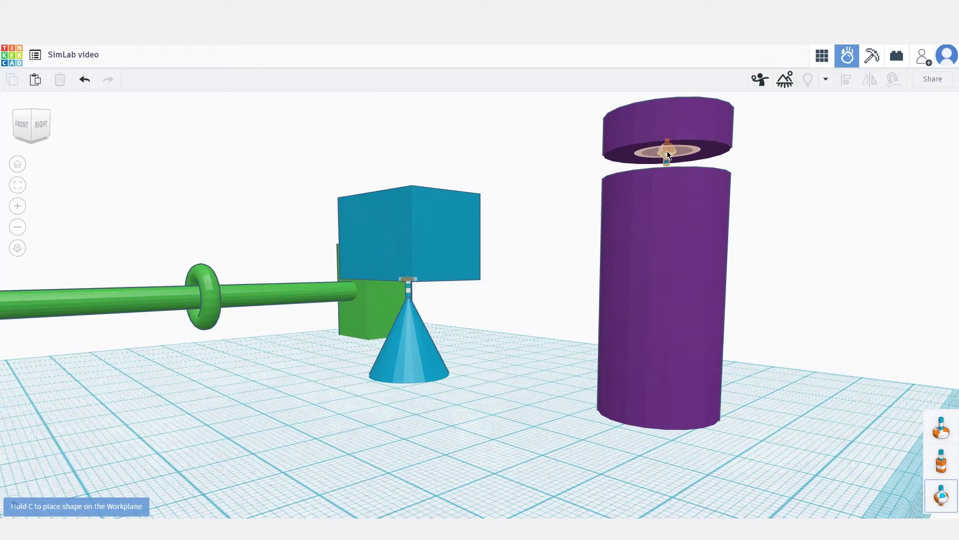
pyautogui.click(667, 151)
pyautogui.moveTo(785, 230); pyautogui.dragTo(706, 199, button='right')
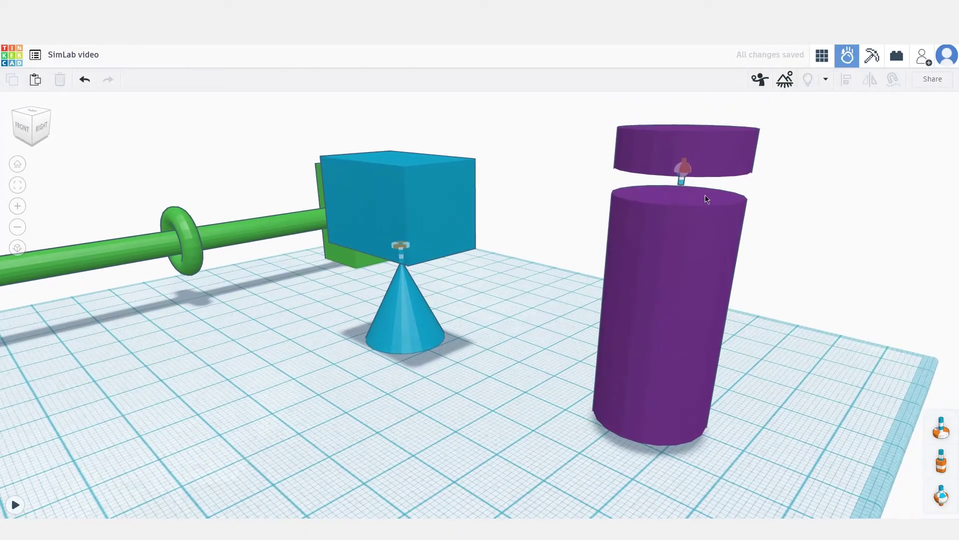
pyautogui.click(683, 177)
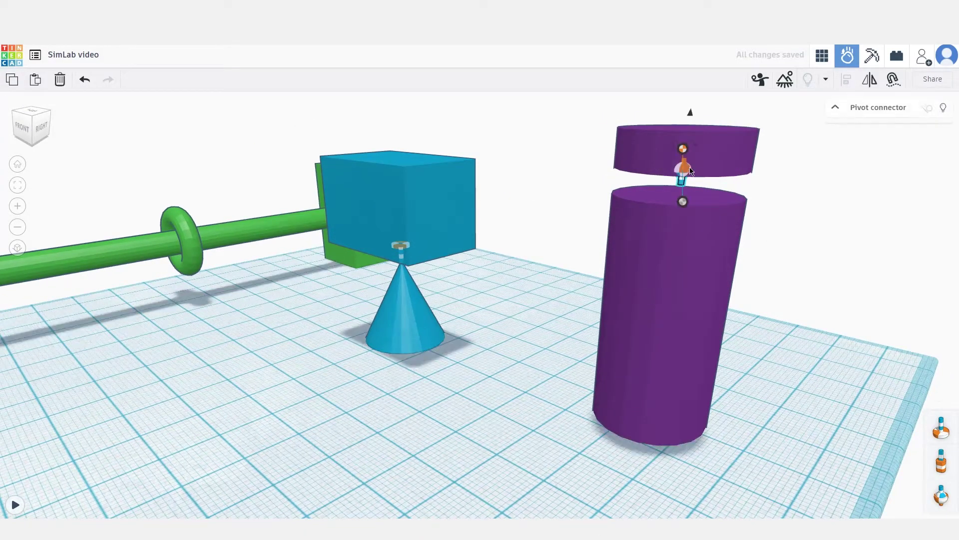
pyautogui.keyDown('shift'); pyautogui.click(732, 146); pyautogui.keyUp('shift')
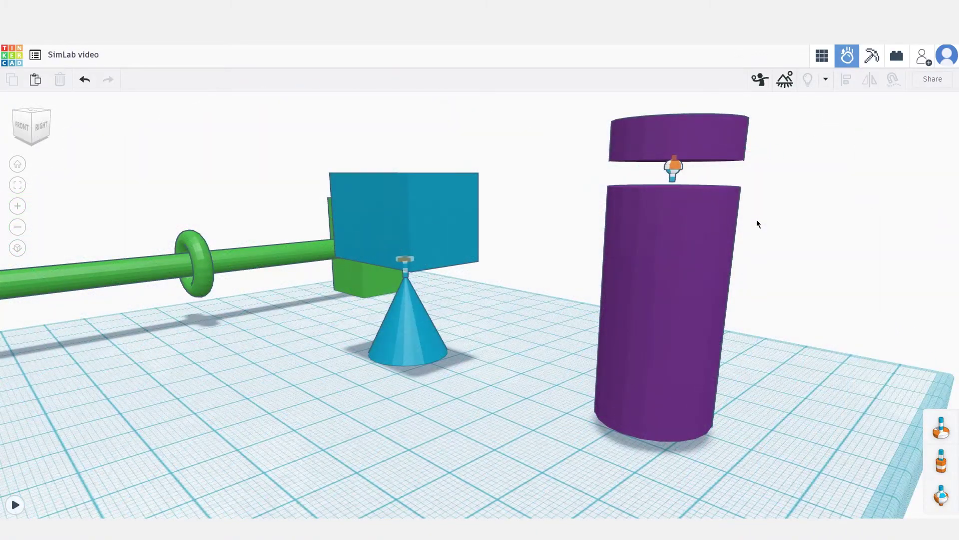
# Step: Anchor the pivot's ends on the tall cylinder and the lid, keeping the lid static
pyautogui.click(674, 173)
pyautogui.moveTo(661, 307); pyautogui.dragTo(675, 263)
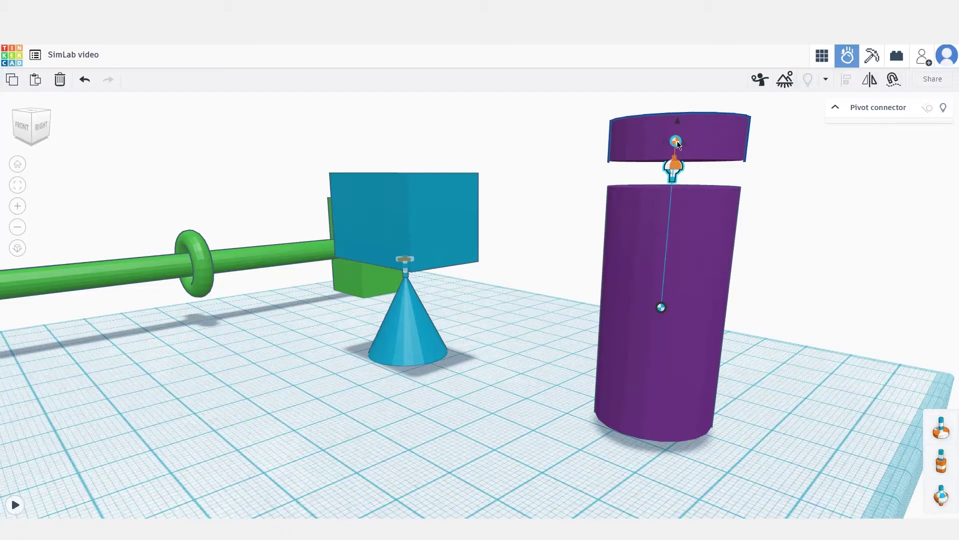
pyautogui.moveTo(678, 144)
pyautogui.mouseDown()
pyautogui.moveTo(694, 141)
pyautogui.moveTo(685, 132)
pyautogui.mouseUp()
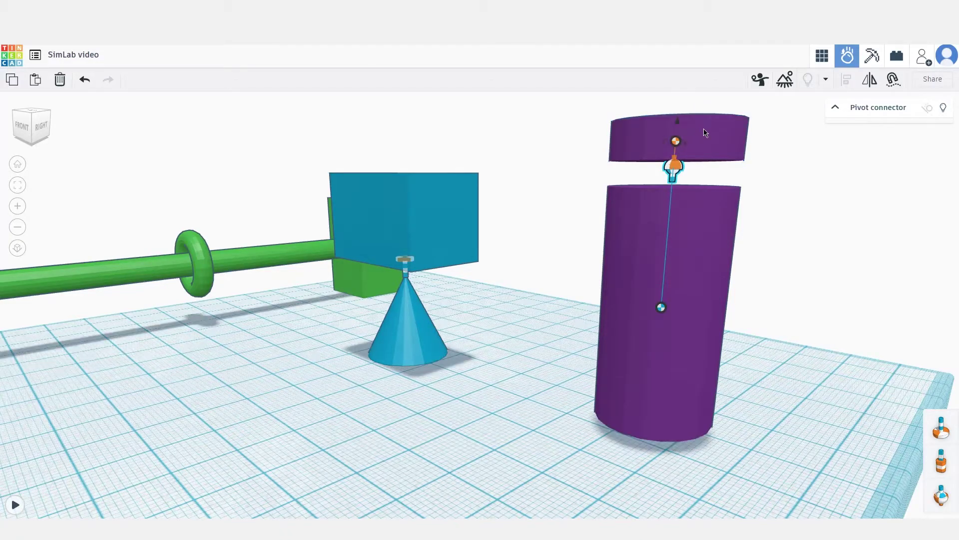
pyautogui.click(705, 133)
pyautogui.click(926, 106)
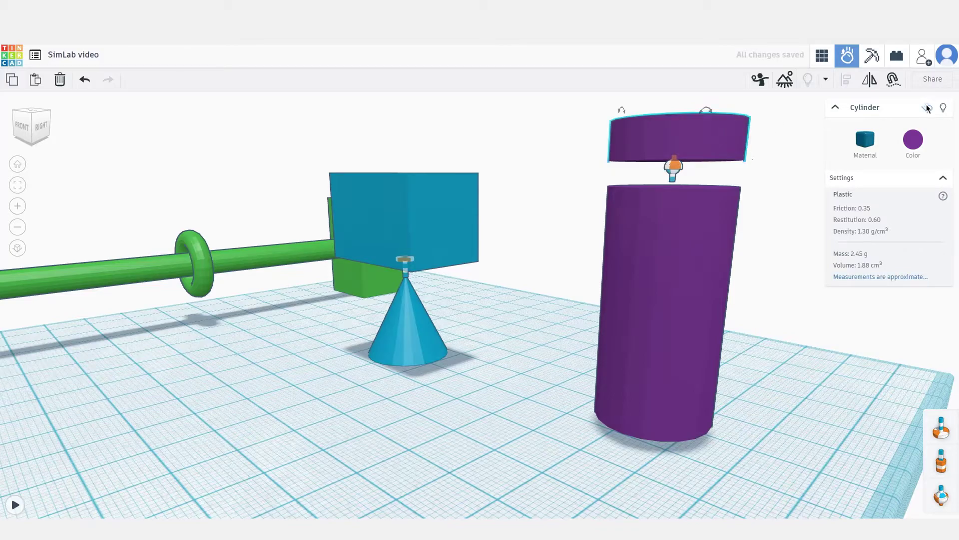
pyautogui.click(926, 105)
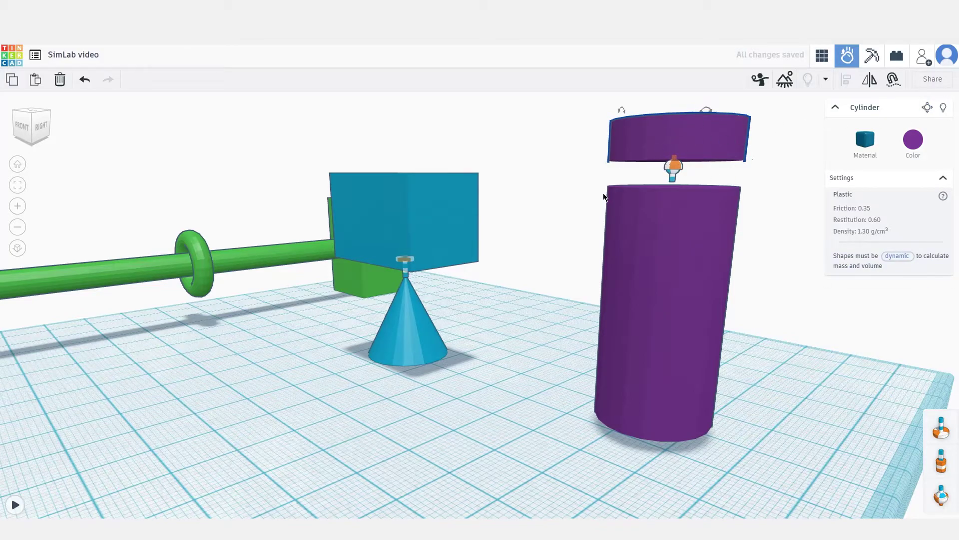
# Step: Place a slider connector beneath the green ring on the rod
pyautogui.click(761, 339)
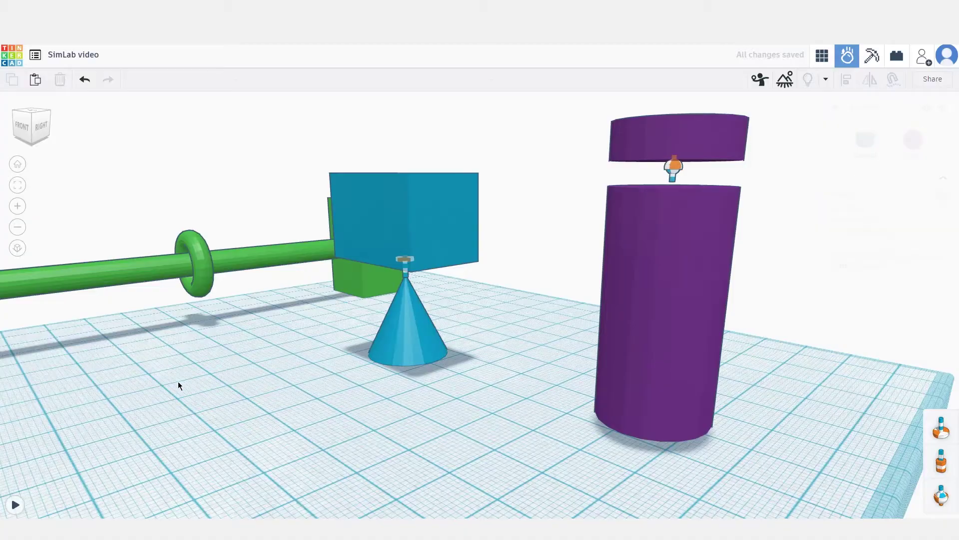
pyautogui.scroll(-3, 224, 369)
pyautogui.moveTo(272, 391); pyautogui.dragTo(557, 424, button='middle')
pyautogui.moveTo(484, 402); pyautogui.dragTo(513, 415, button='right')
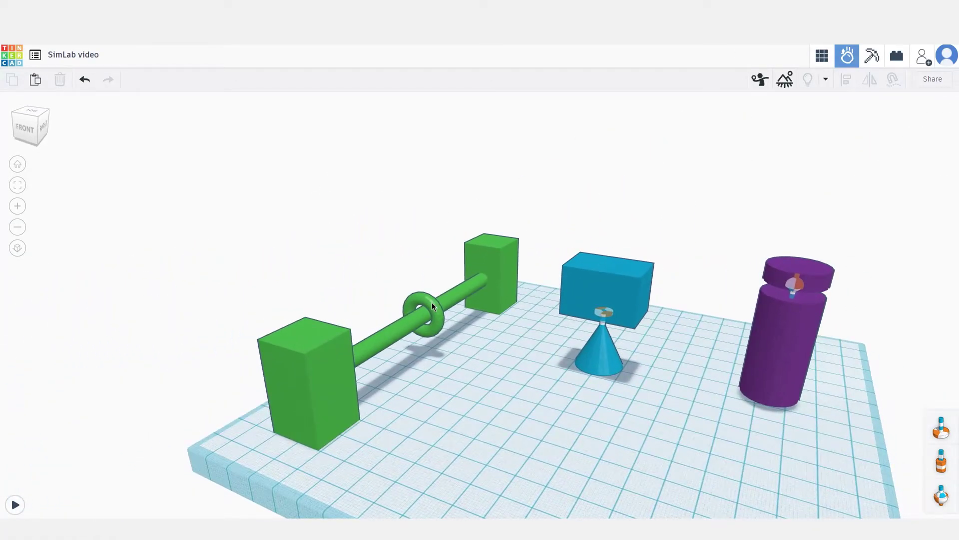
pyautogui.click(942, 464)
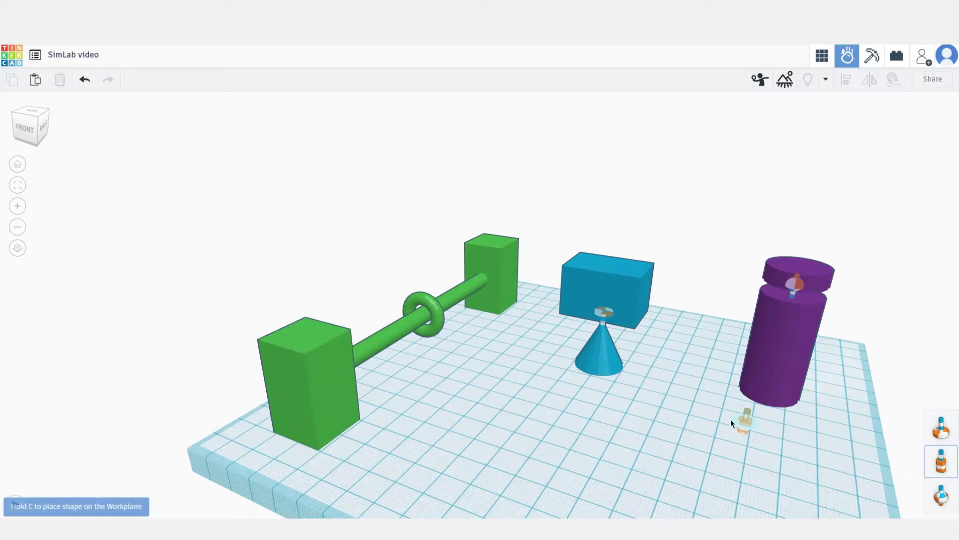
pyautogui.hotkey('ctrl', 'z')
pyautogui.click(456, 371)
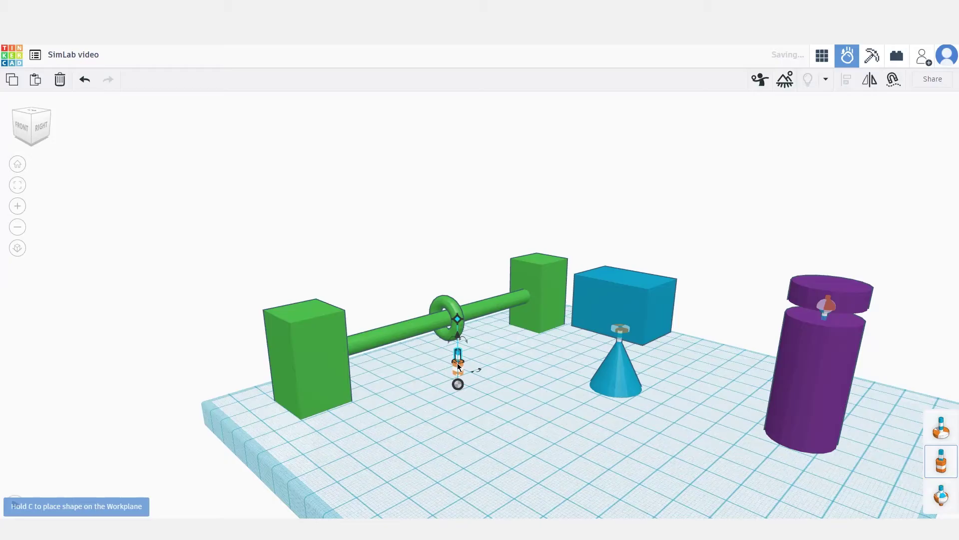
pyautogui.moveTo(490, 351); pyautogui.dragTo(426, 334, button='right')
pyautogui.scroll(-4, 467, 353)
pyautogui.scroll(4, 467, 353)
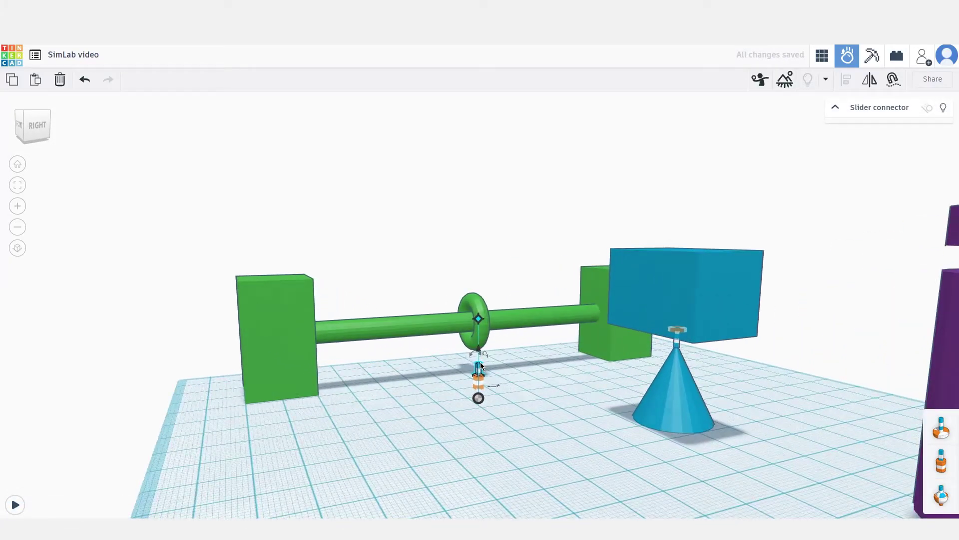
# Step: Rotate the slider connector -90° and select it together with the green rod
pyautogui.moveTo(473, 353); pyautogui.dragTo(507, 376)
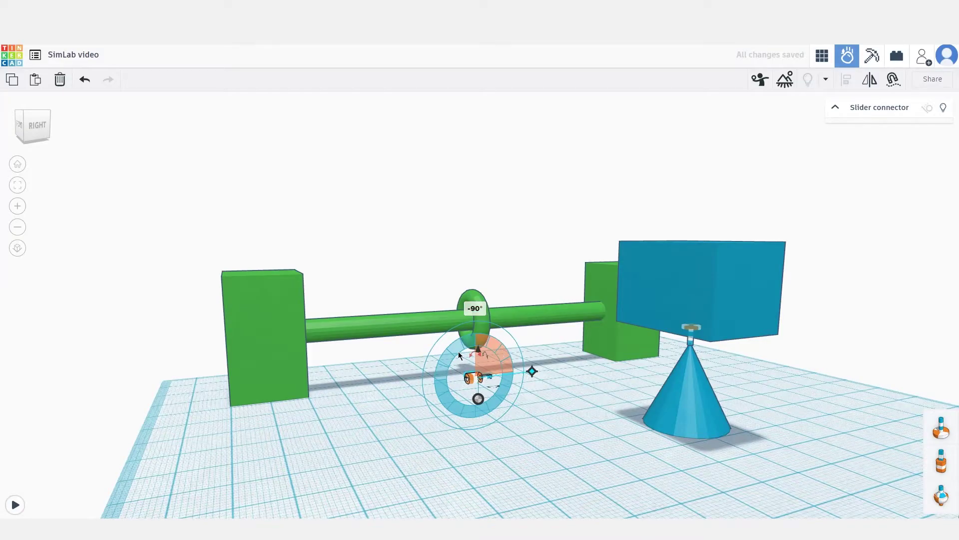
pyautogui.click(554, 435)
pyautogui.moveTo(554, 434); pyautogui.dragTo(598, 489, button='right')
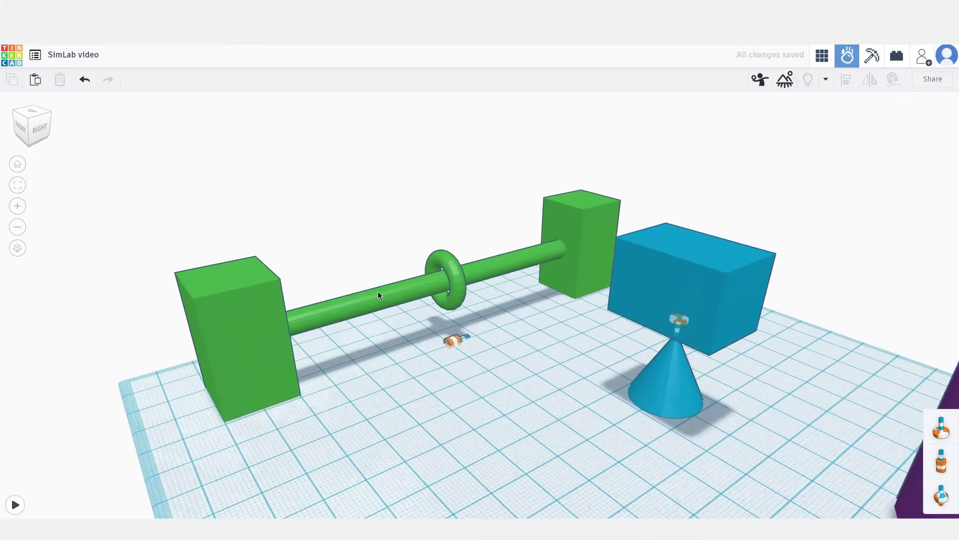
pyautogui.click(403, 290)
pyautogui.keyDown('shift'); pyautogui.click(453, 342); pyautogui.keyUp('shift')
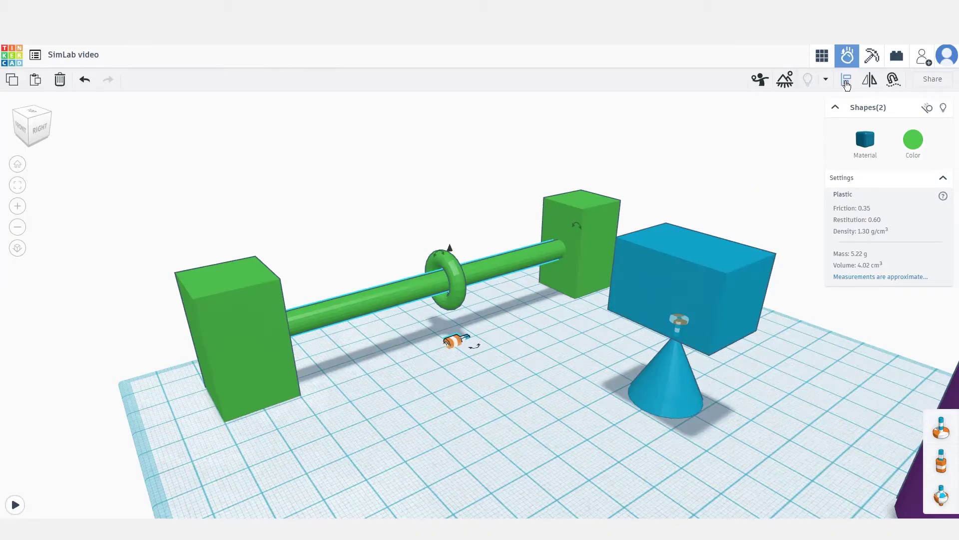
# Step: Align the slider connector centred on the green rod's axis and the ring
pyautogui.click(847, 81)
pyautogui.moveTo(463, 388); pyautogui.dragTo(361, 322, button='right')
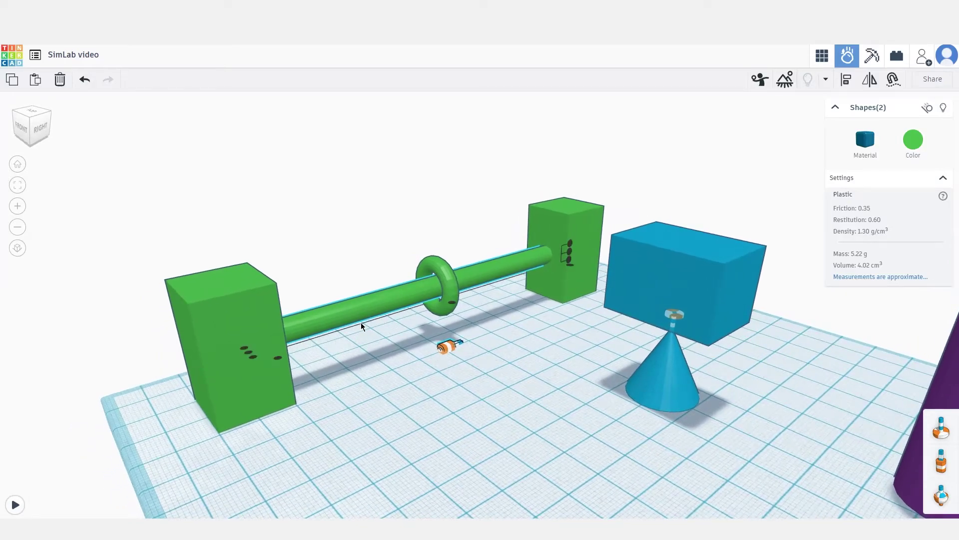
pyautogui.click(571, 244)
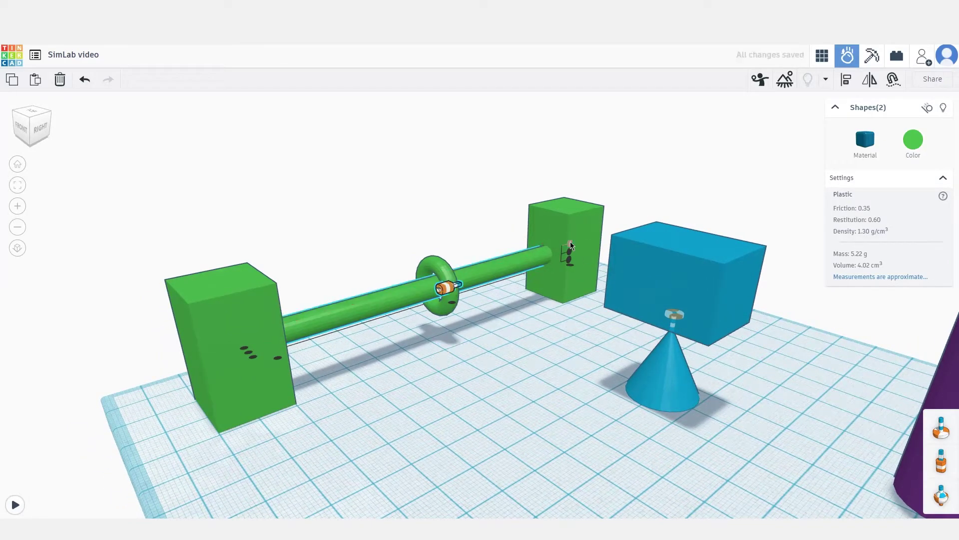
pyautogui.click(249, 354)
pyautogui.click(426, 362)
# Step: Attach the slider's ends to the rod shaft and the green ring
pyautogui.moveTo(439, 353); pyautogui.dragTo(466, 430, button='middle')
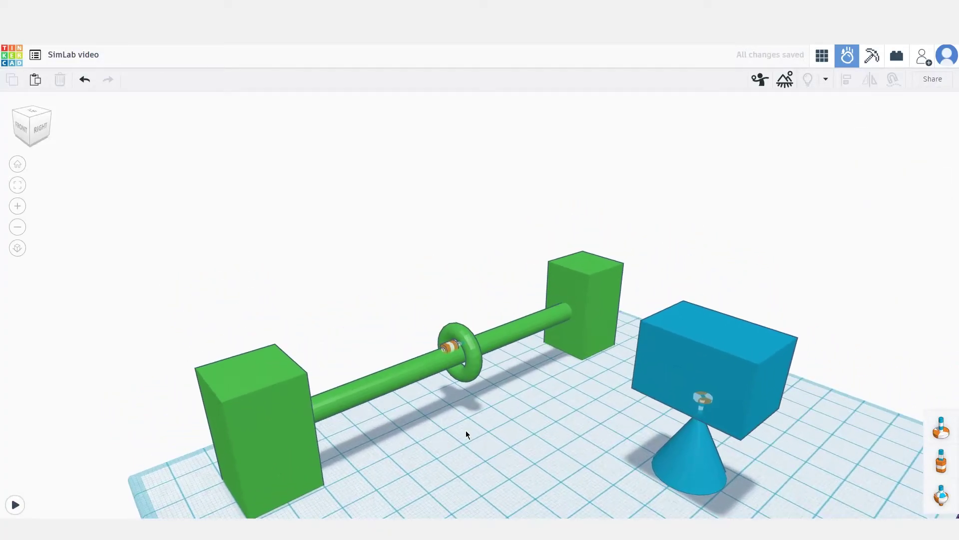
pyautogui.scroll(-2, 449, 379)
pyautogui.scroll(5, 452, 378)
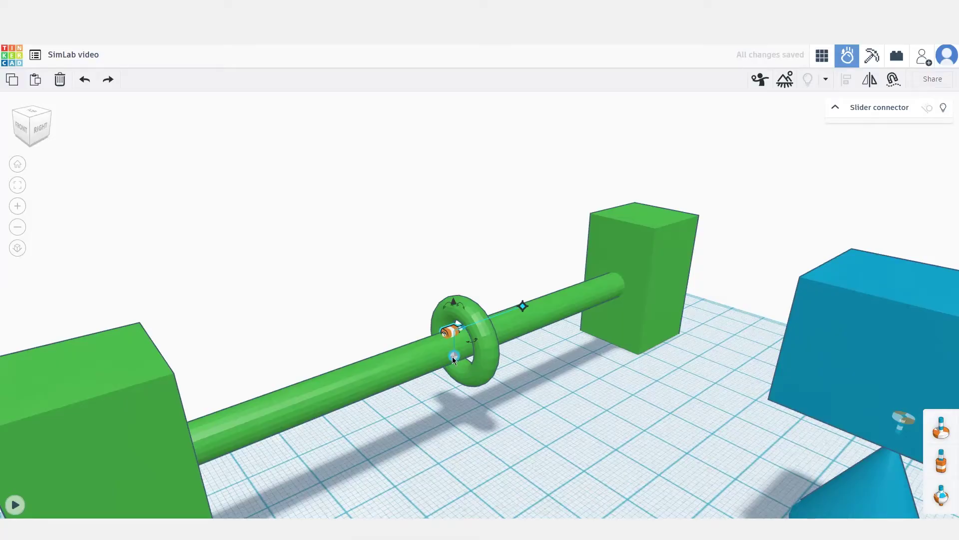
pyautogui.moveTo(454, 356)
pyautogui.mouseDown()
pyautogui.moveTo(467, 358)
pyautogui.moveTo(451, 349)
pyautogui.mouseUp()
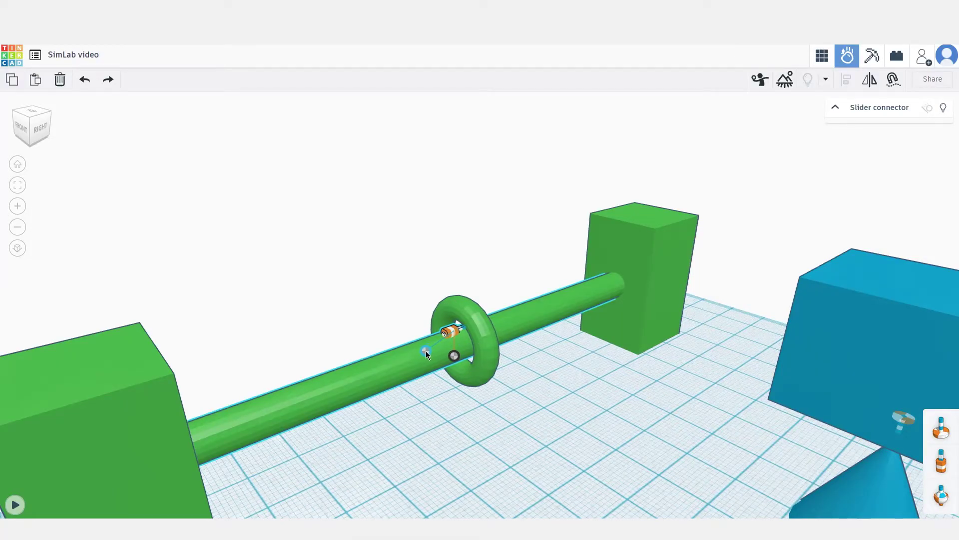
pyautogui.click(426, 351)
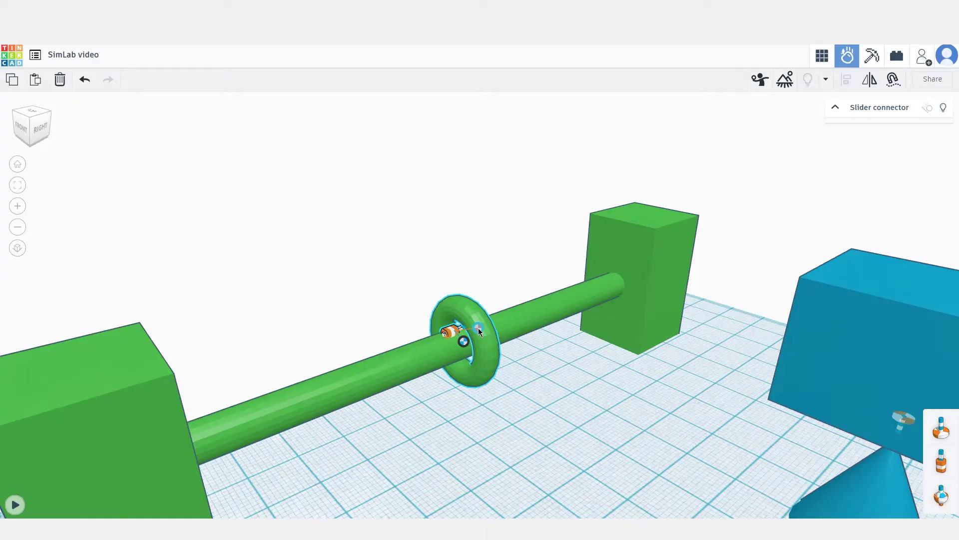
pyautogui.click(478, 325)
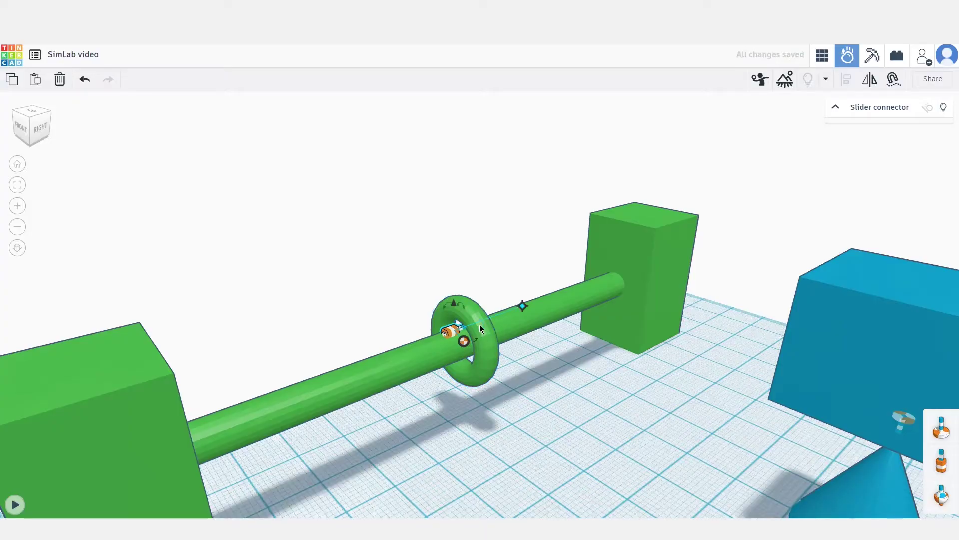
pyautogui.click(587, 303)
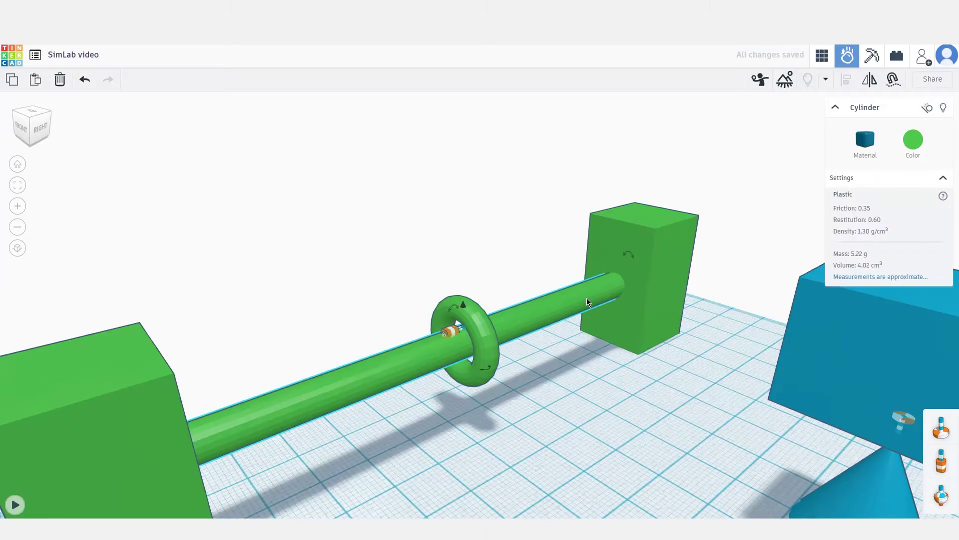
# Step: Set the green rod and both left and right green end blocks to static
pyautogui.click(927, 108)
pyautogui.click(673, 235)
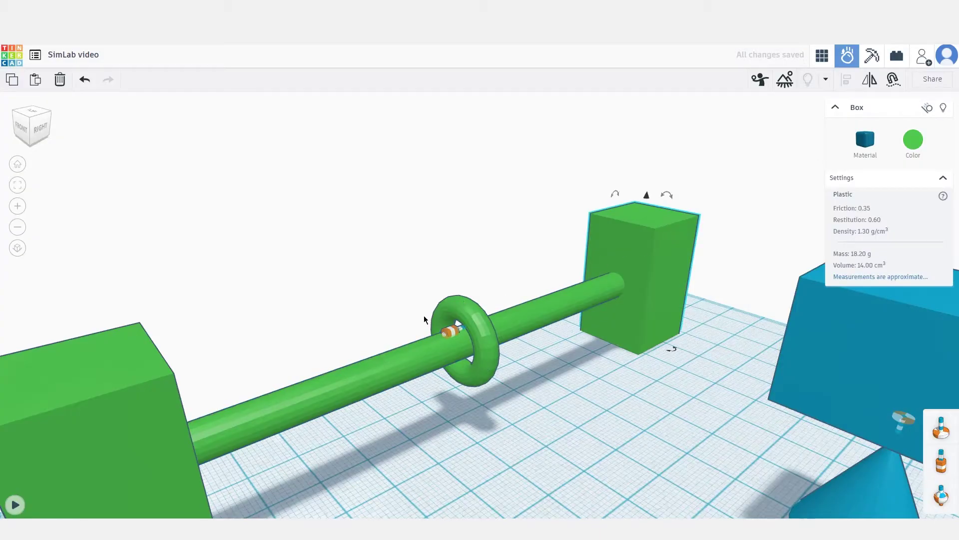
pyautogui.keyDown('shift'); pyautogui.click(97, 405); pyautogui.keyUp('shift')
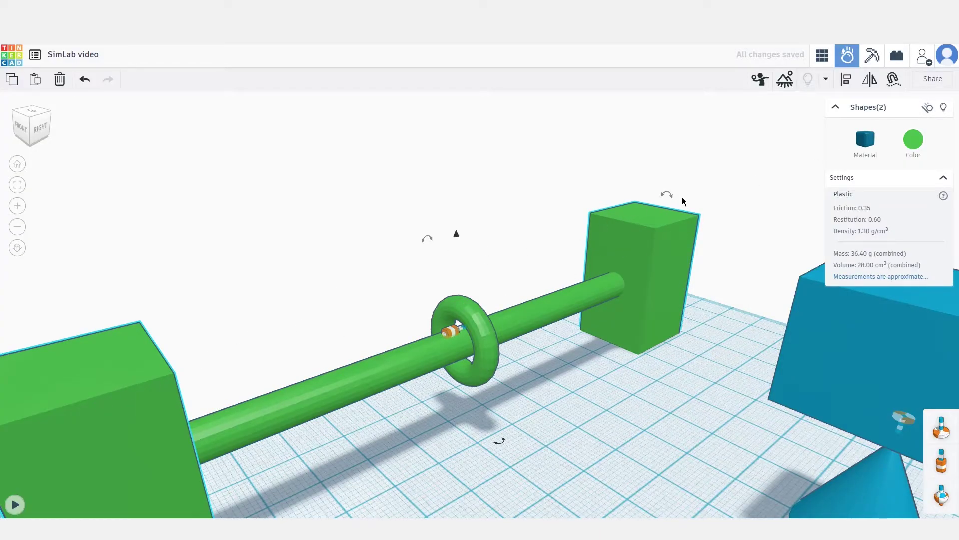
pyautogui.click(927, 108)
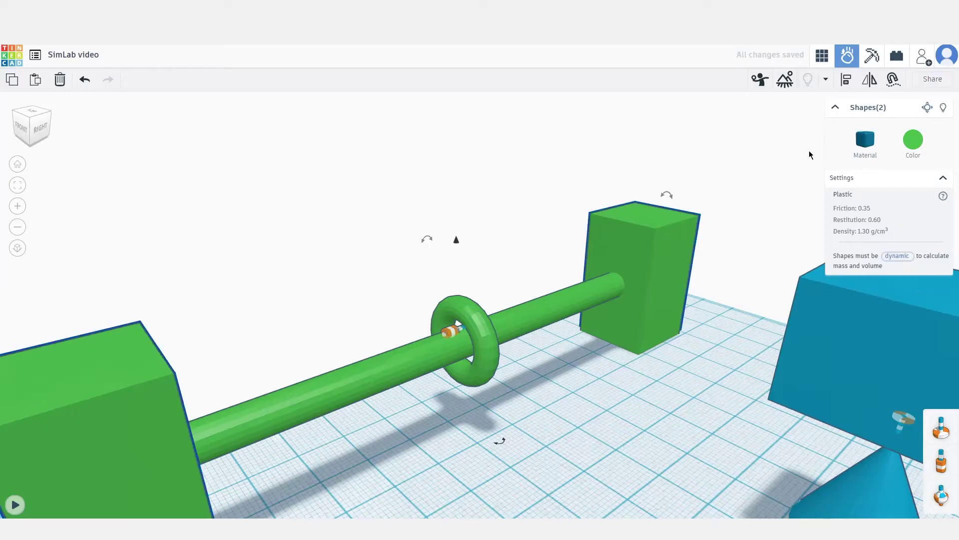
pyautogui.click(737, 208)
pyautogui.scroll(3, 654, 385)
pyautogui.scroll(-7, 654, 385)
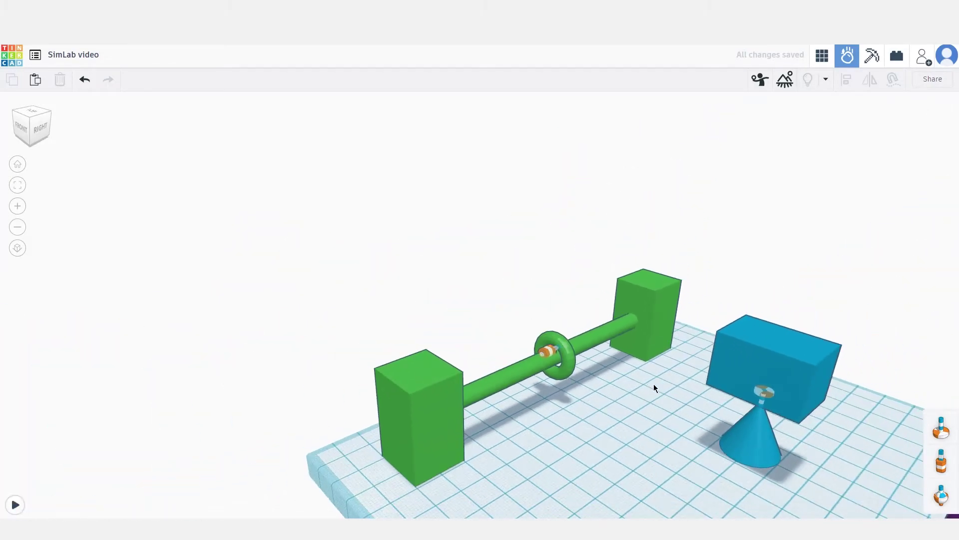
pyautogui.moveTo(653, 388); pyautogui.dragTo(450, 307, button='right')
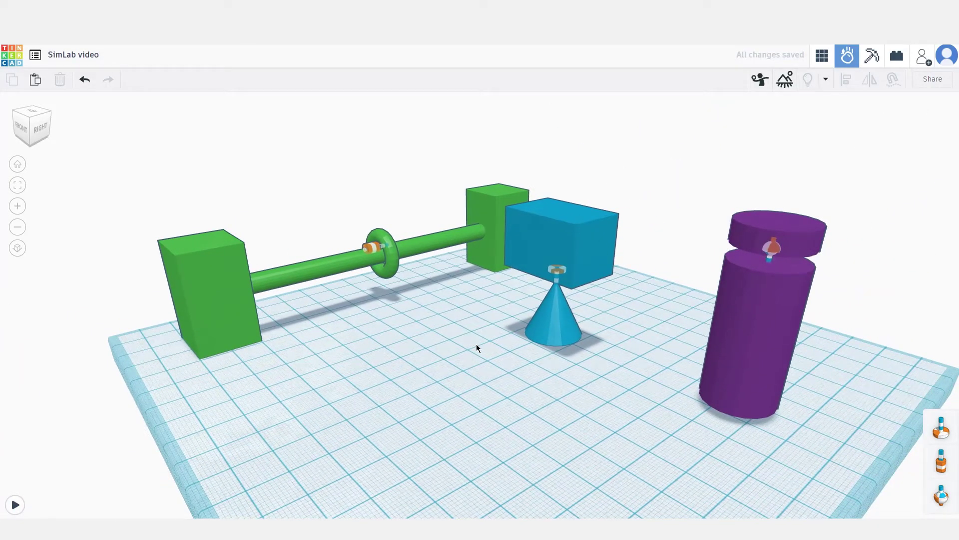
# Step: Throw a football at the green ring during a simulation run, then reset
pyautogui.click(762, 81)
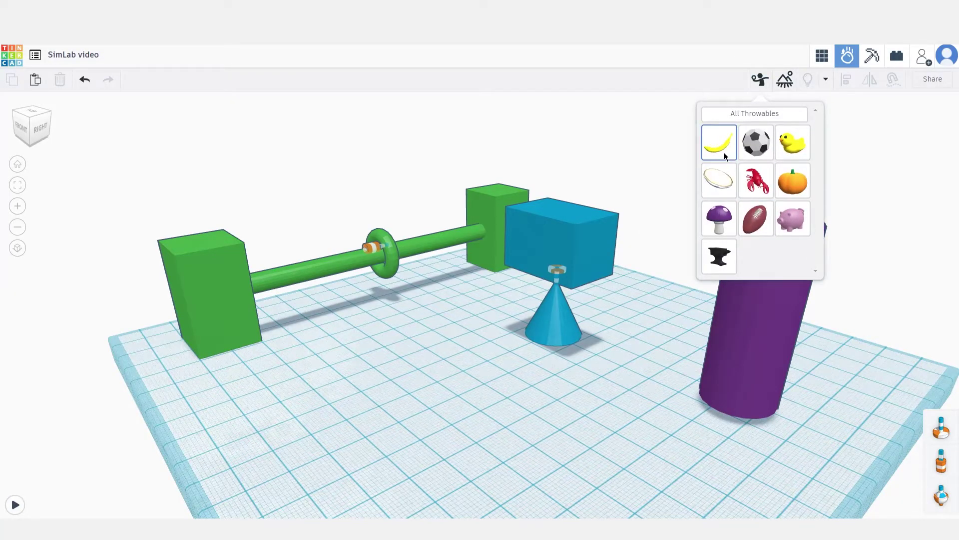
pyautogui.click(15, 504)
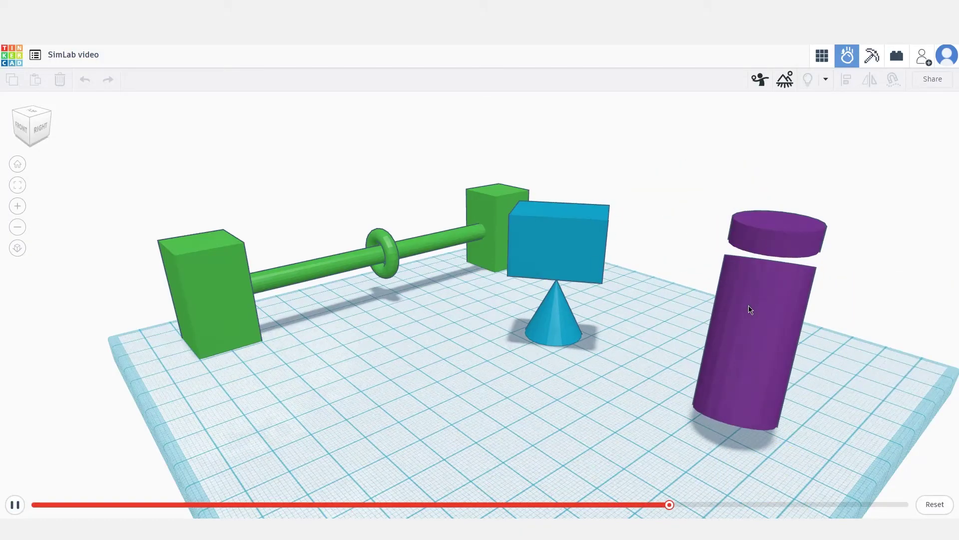
pyautogui.click(384, 252)
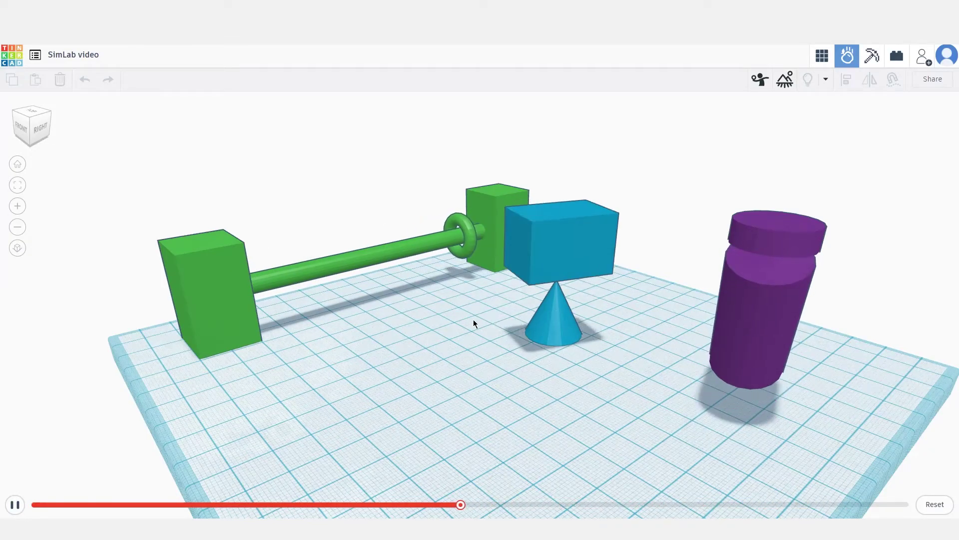
pyautogui.click(935, 505)
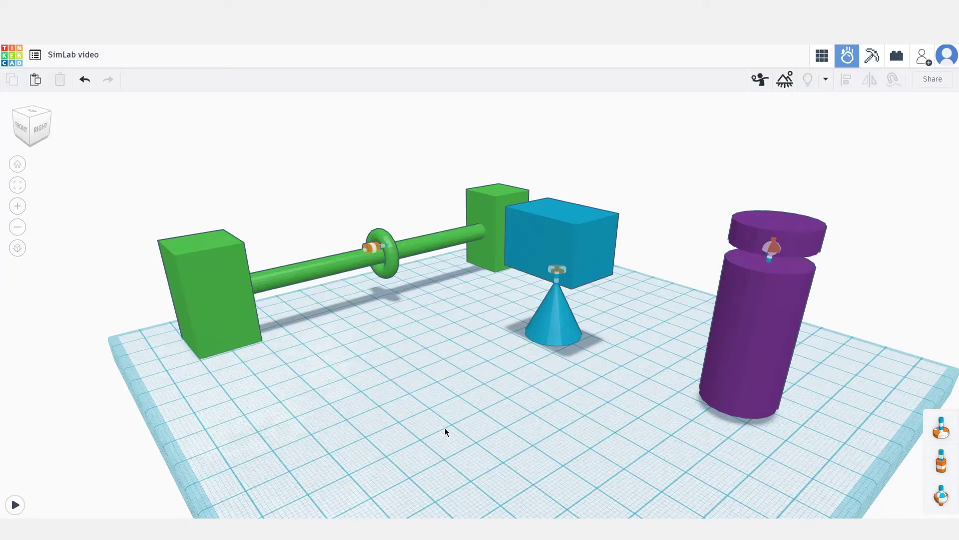
# Step: Set both green end blocks to the Bouncy rubber material
pyautogui.moveTo(445, 427); pyautogui.dragTo(509, 438, button='right')
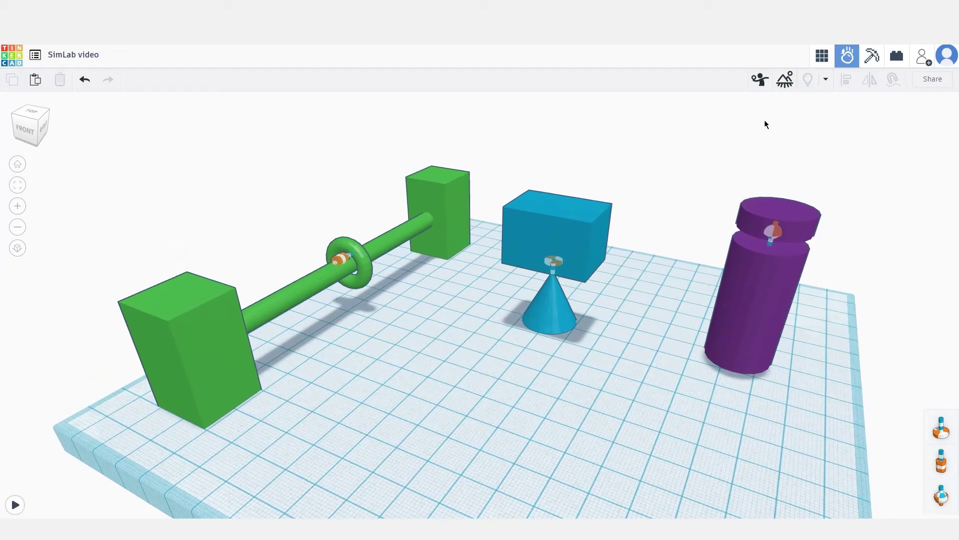
pyautogui.click(786, 80)
pyautogui.click(448, 204)
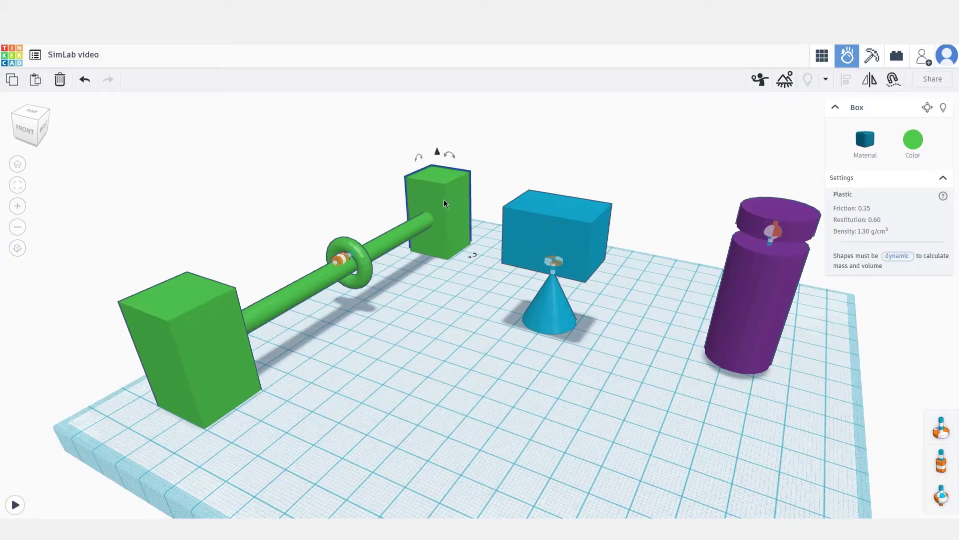
pyautogui.keyDown('shift'); pyautogui.click(163, 330); pyautogui.keyUp('shift')
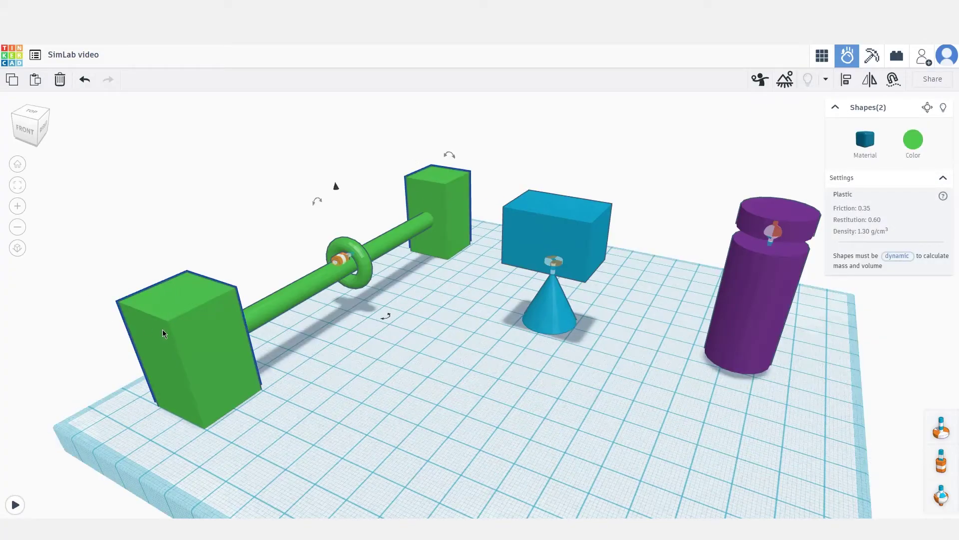
pyautogui.click(865, 140)
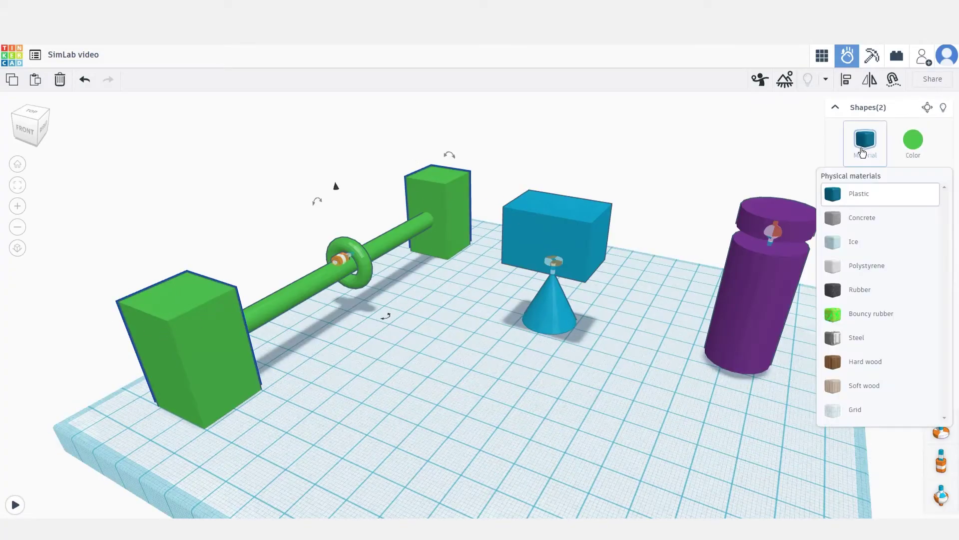
pyautogui.click(875, 317)
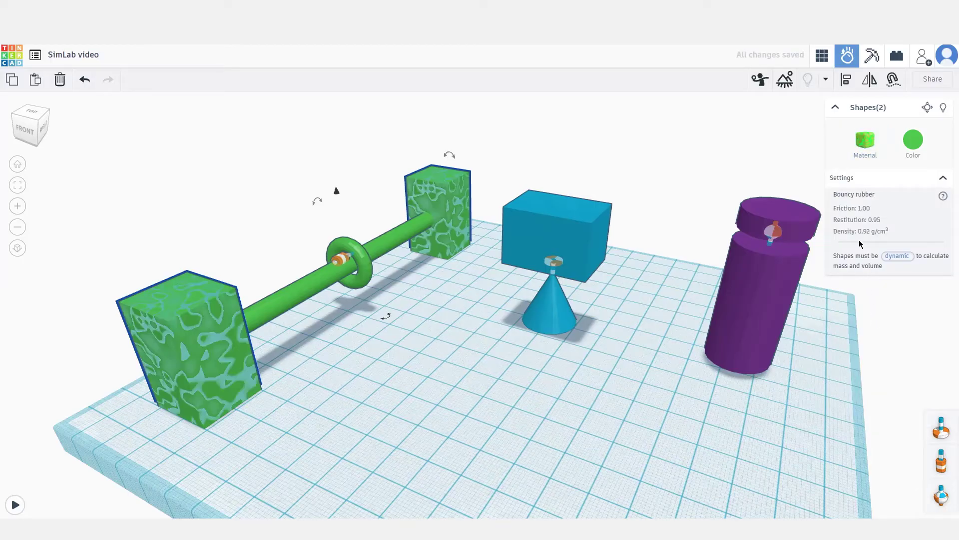
pyautogui.moveTo(849, 220)
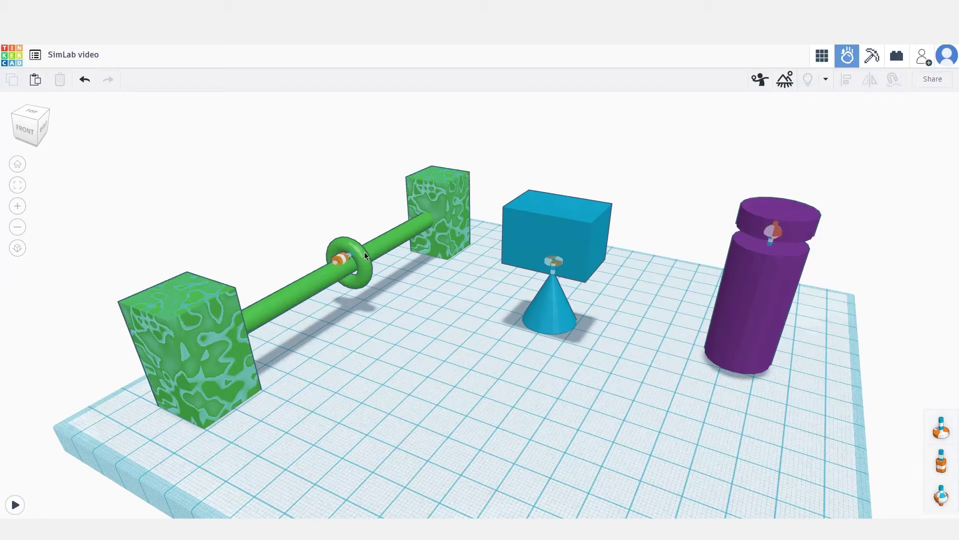
# Step: Run the simulation, throw a pig, pause, and reset the scene
pyautogui.click(15, 504)
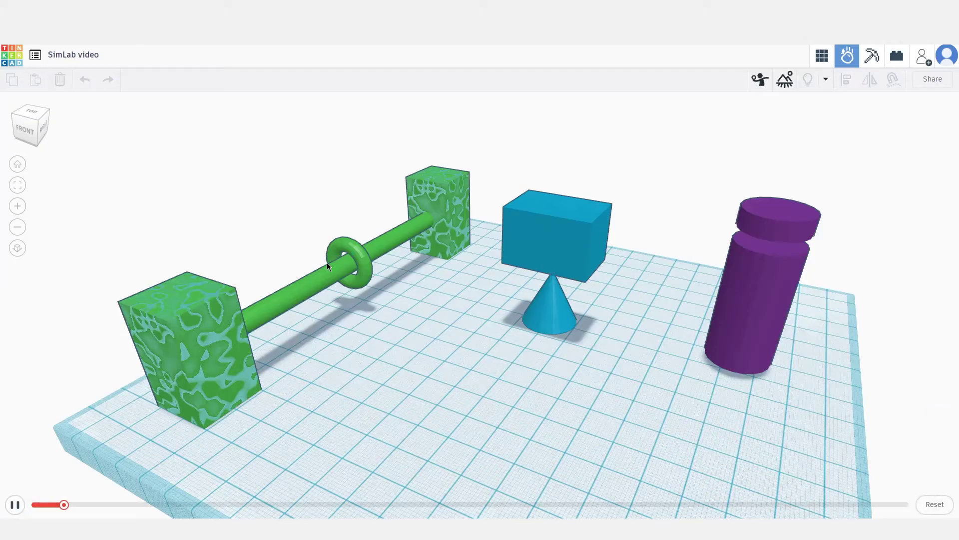
pyautogui.click(348, 252)
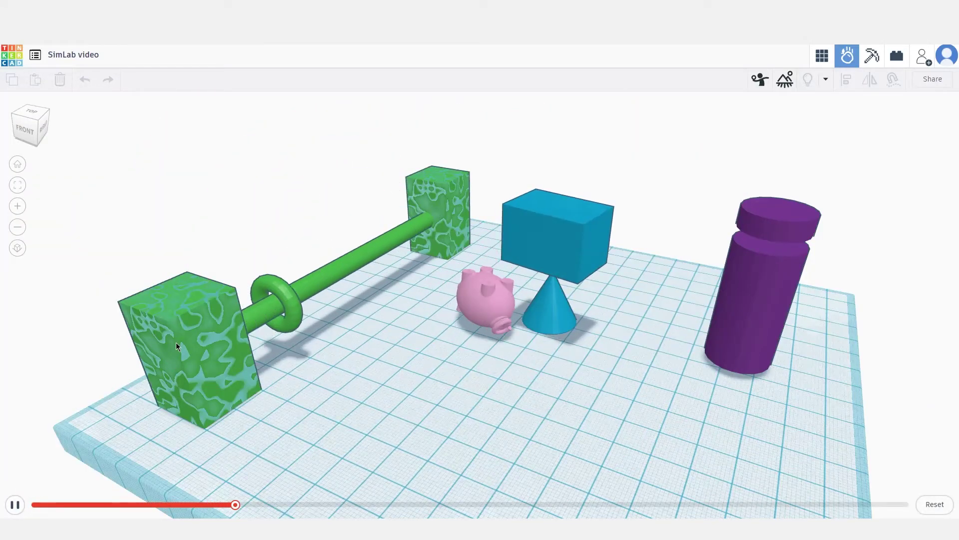
pyautogui.click(15, 505)
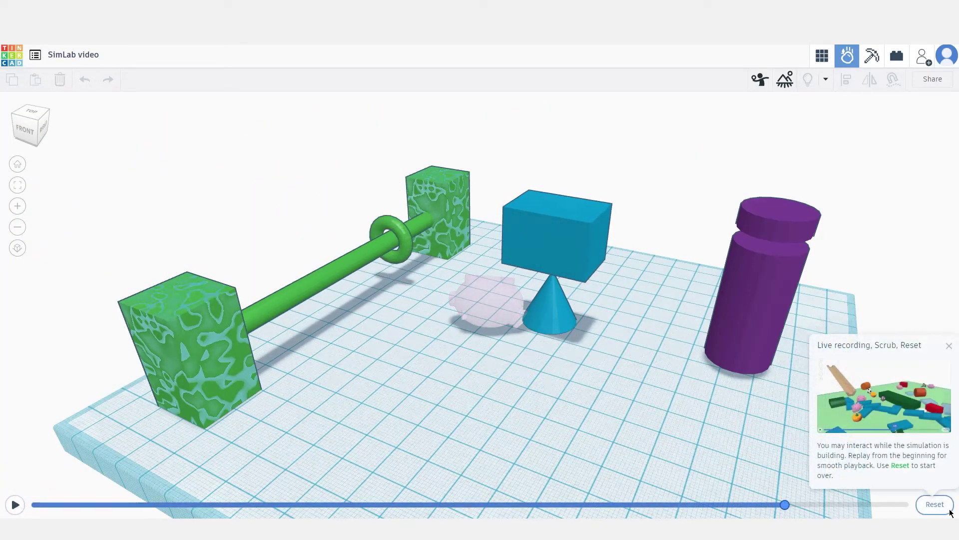
pyautogui.click(934, 505)
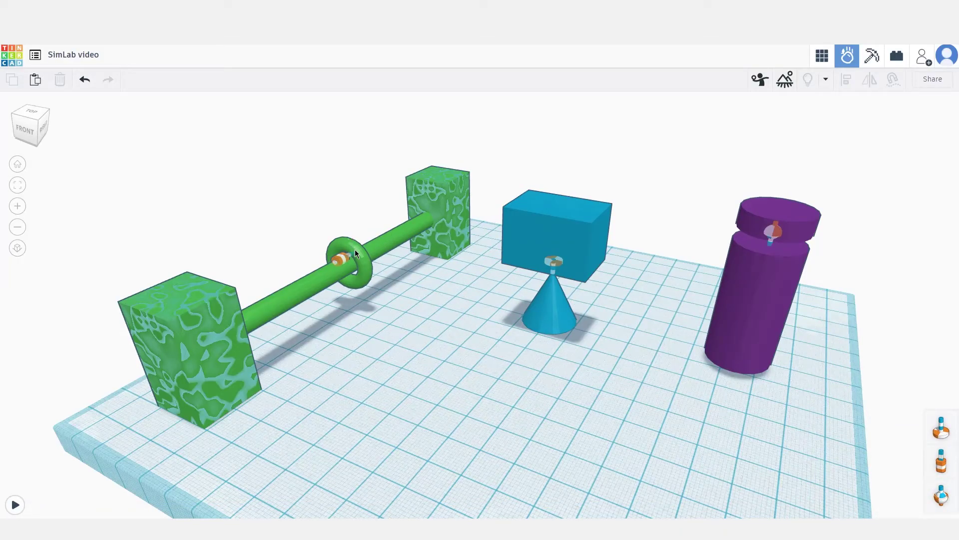
# Step: Change the green rod's material to Ice
pyautogui.click(382, 241)
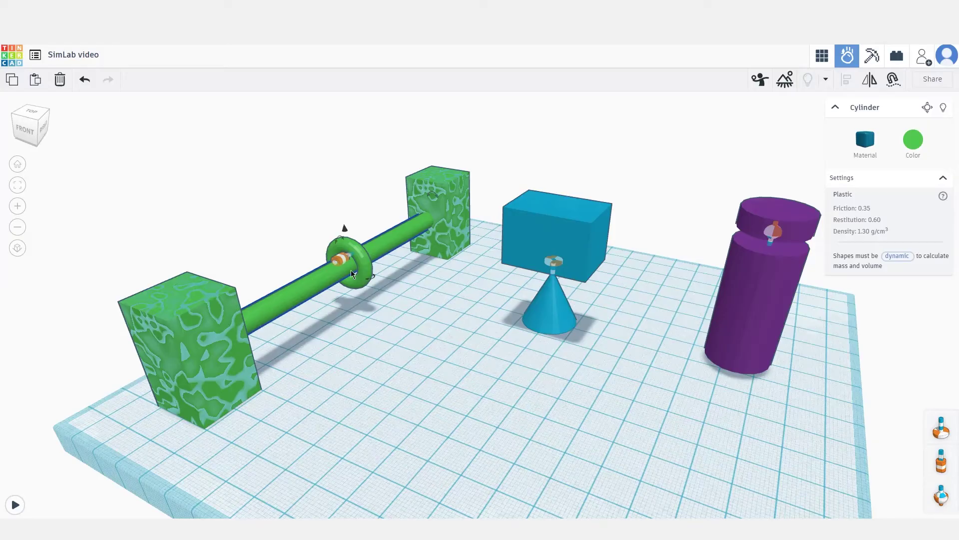
pyautogui.click(872, 145)
pyautogui.click(859, 242)
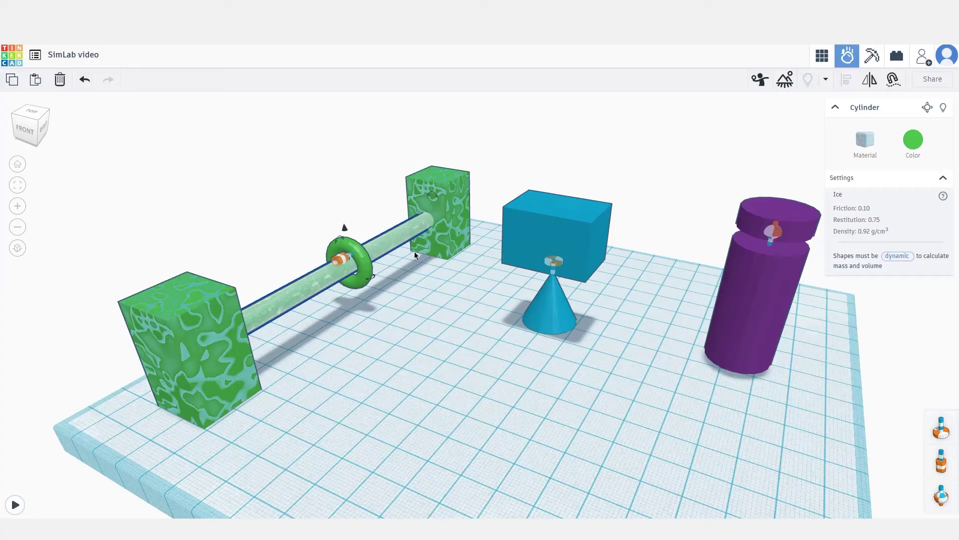
# Step: Play the simulation, throw a pumpkin at the ring, and bring up the throwables list
pyautogui.click(15, 504)
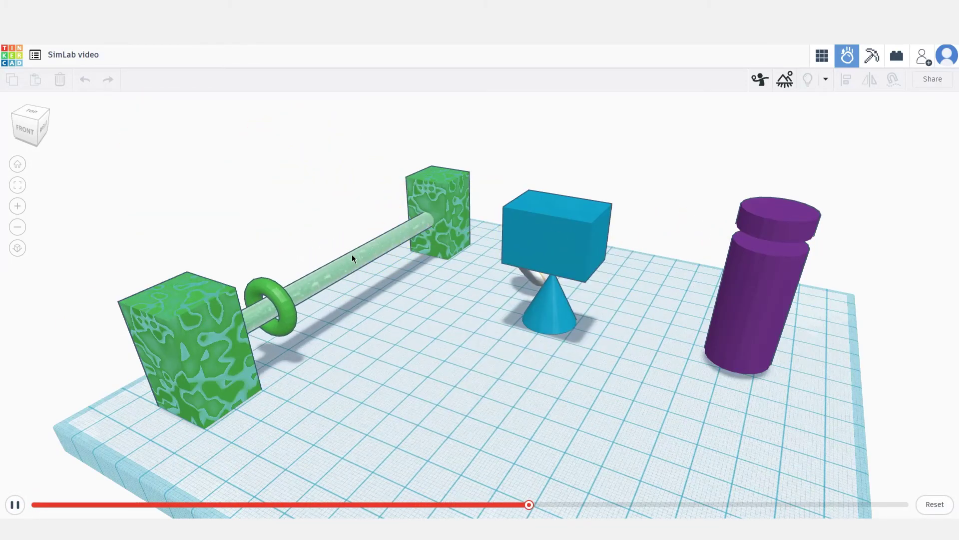
pyautogui.click(311, 263)
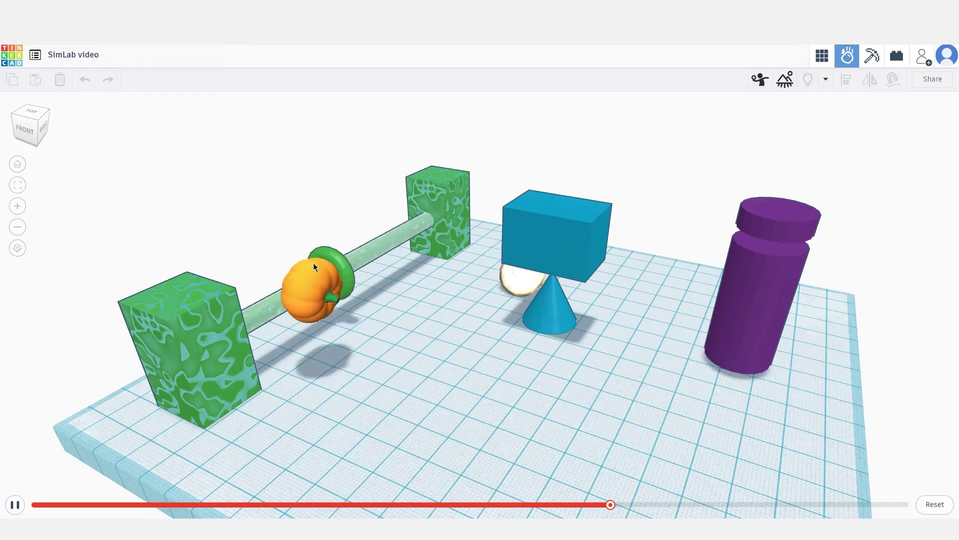
pyautogui.click(780, 85)
pyautogui.click(763, 84)
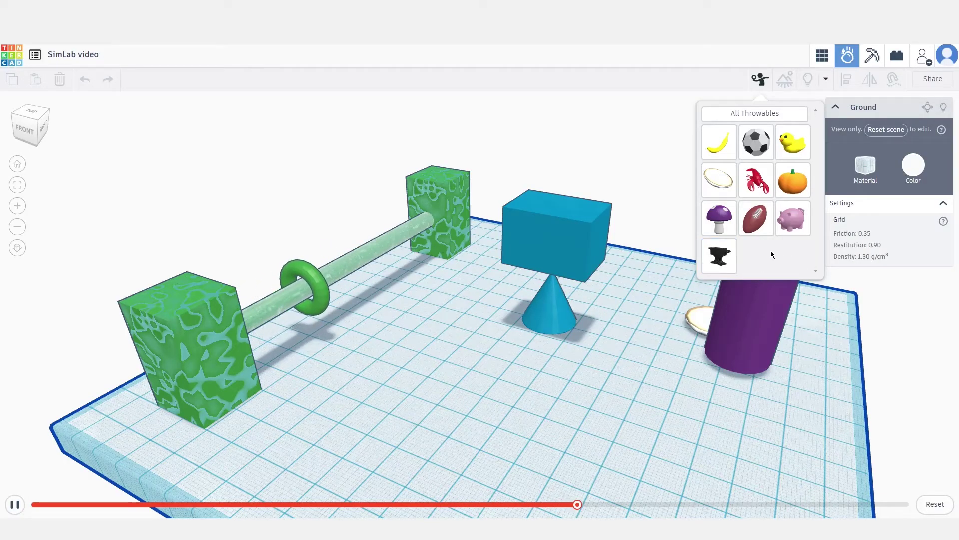
# Step: Throw three anvils into the scene toward the blue box, then reset
pyautogui.click(717, 252)
pyautogui.click(371, 240)
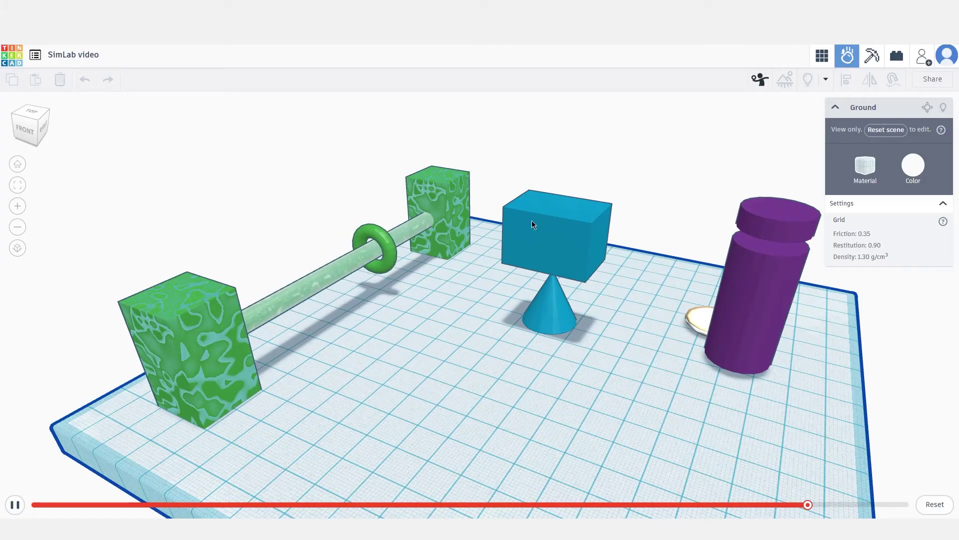
pyautogui.click(588, 230)
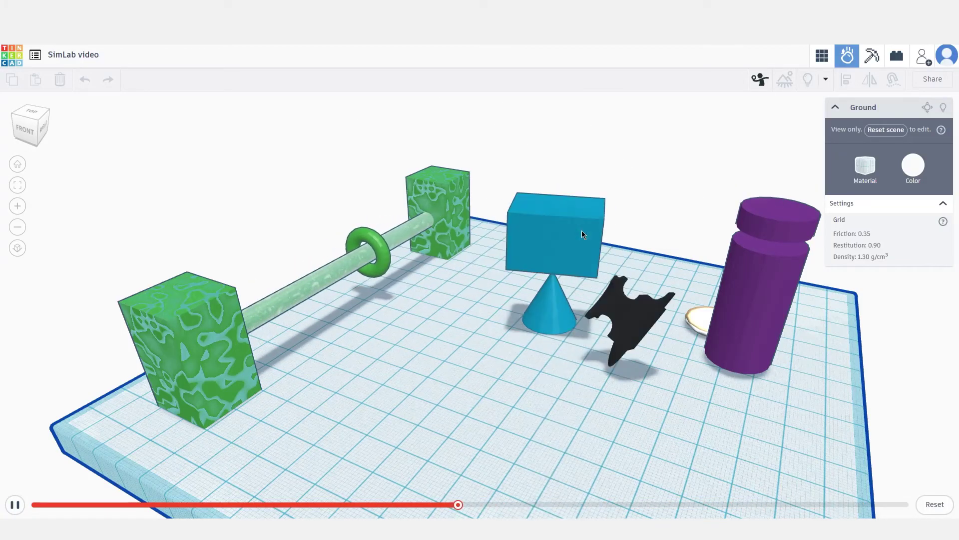
pyautogui.click(607, 297)
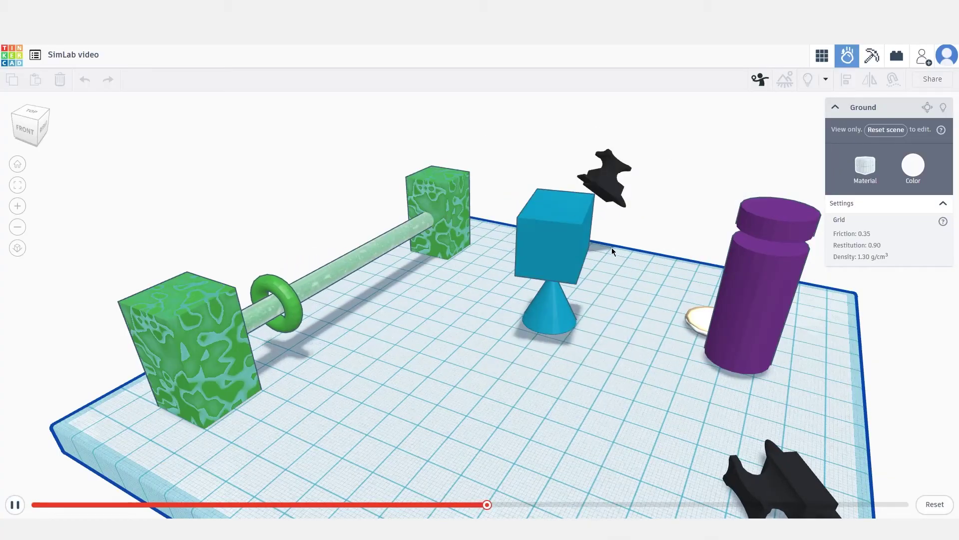
pyautogui.click(935, 504)
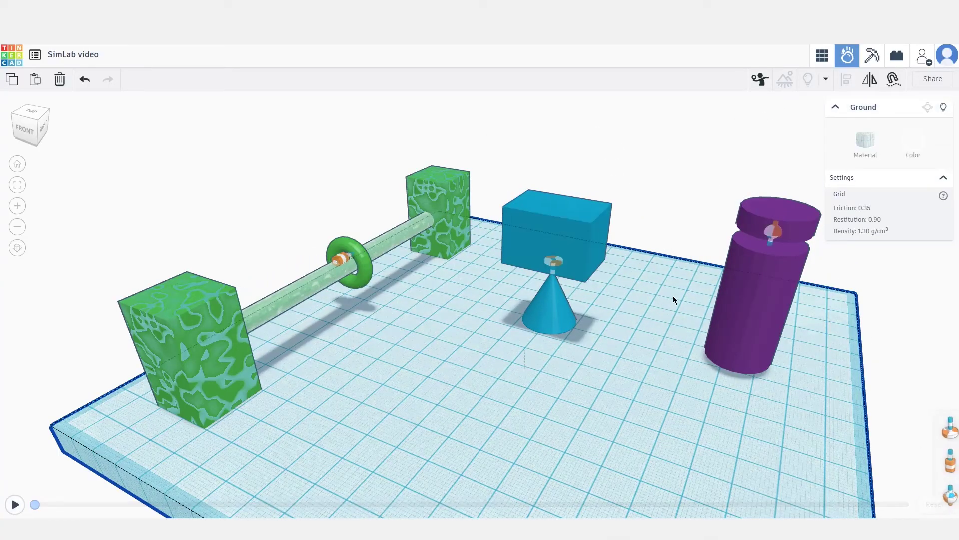
# Step: Change the blue box's material to Concrete and start the simulation
pyautogui.click(600, 224)
pyautogui.click(865, 141)
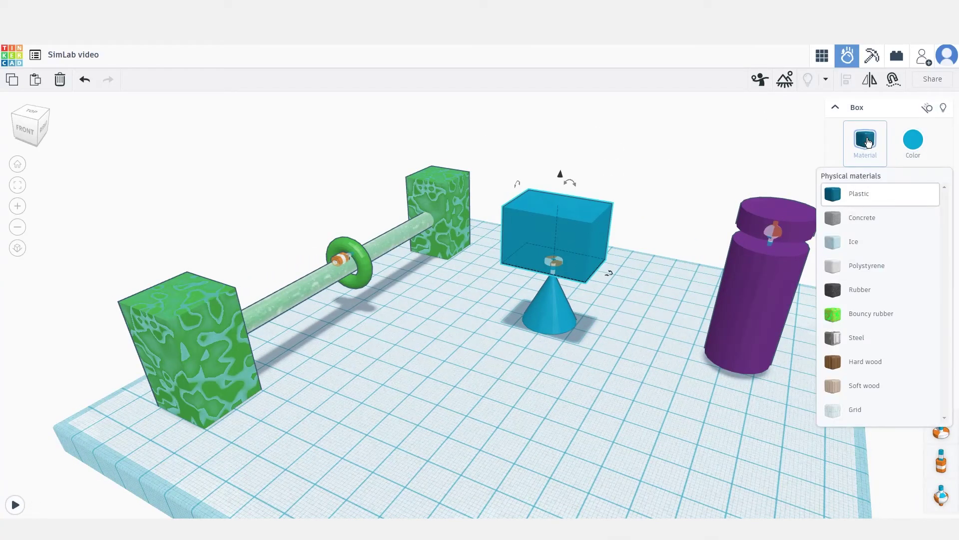
pyautogui.click(863, 217)
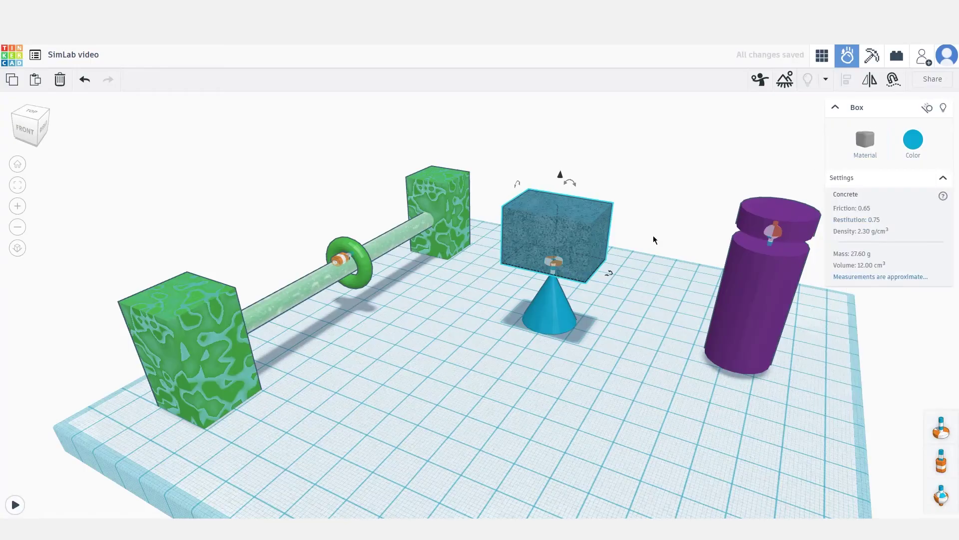
pyautogui.click(671, 255)
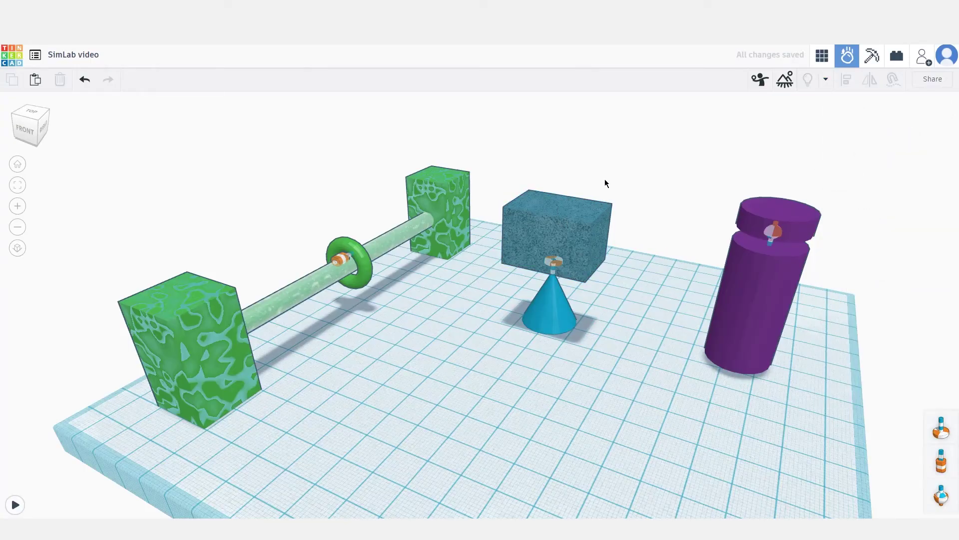
pyautogui.press('space')
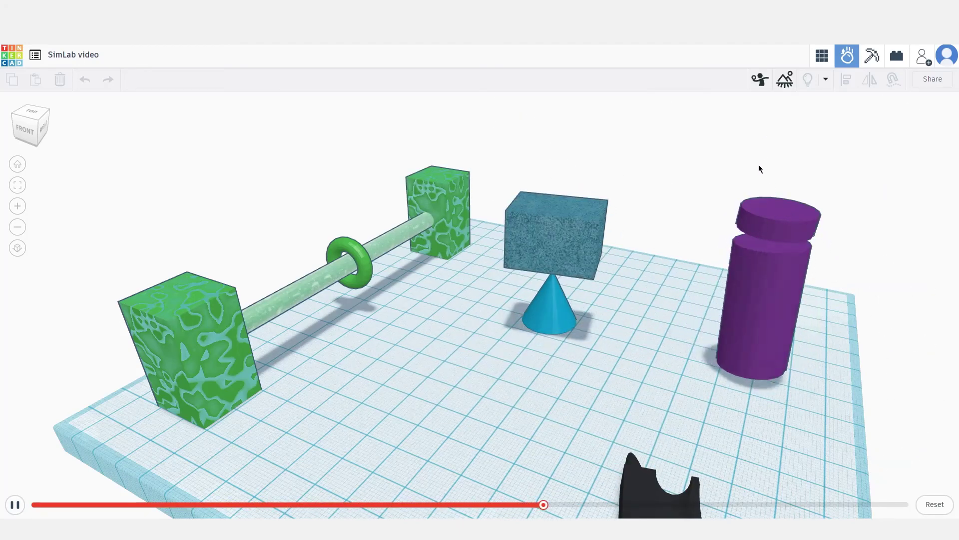
# Step: Change the tall purple cylinder's material to Polystyrene (0.08 g/cm³, 1.01 g)
pyautogui.press('space')
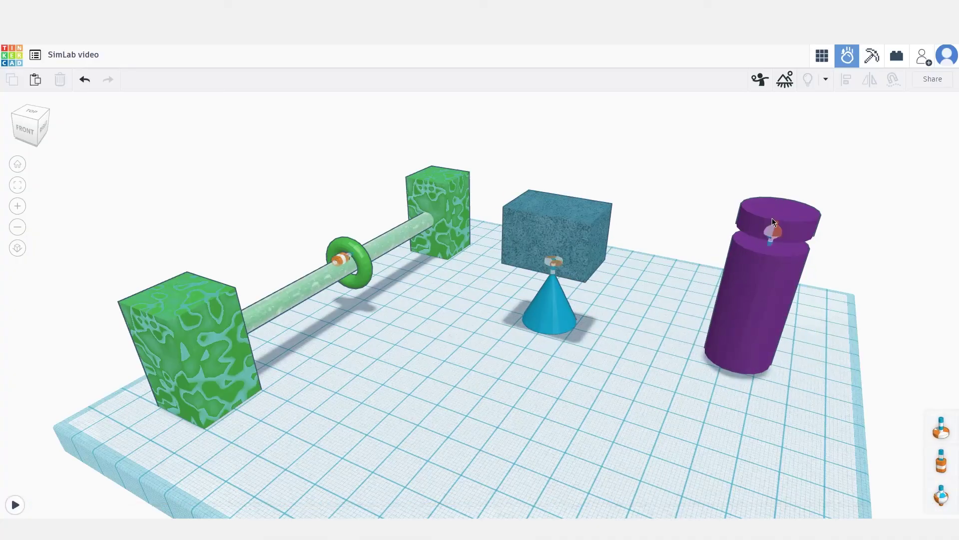
pyautogui.click(782, 260)
pyautogui.click(860, 150)
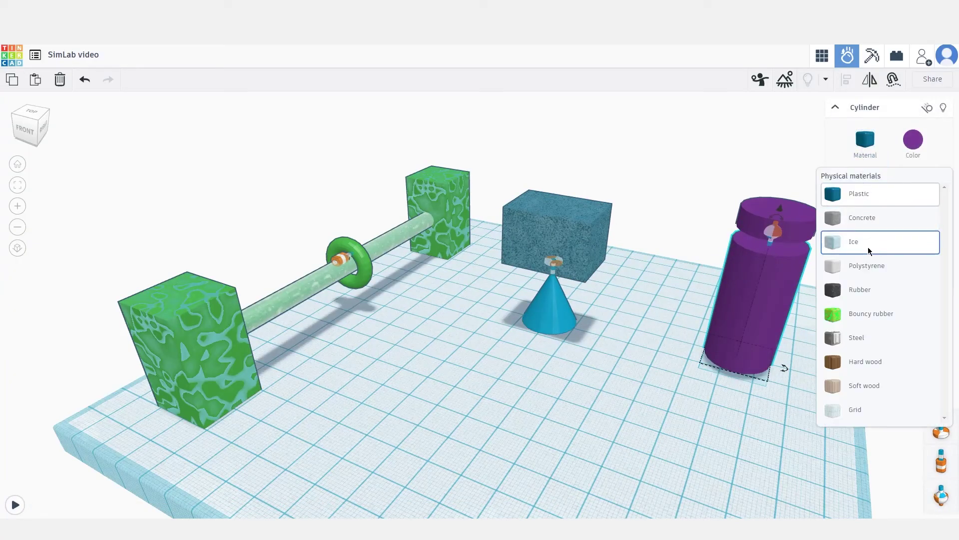
pyautogui.click(869, 264)
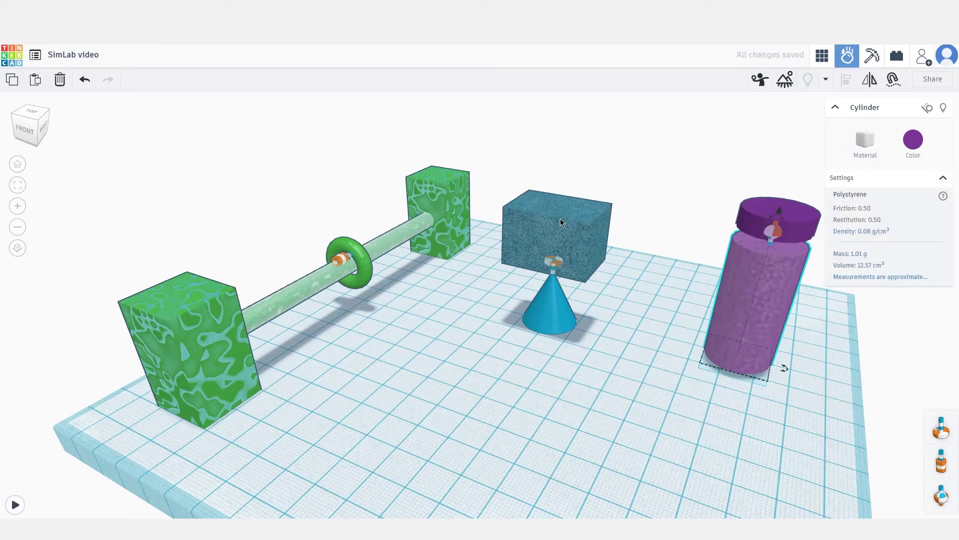
# Step: Run the simulation, hit the purple cylinder with a thrown anvil, then reset
pyautogui.press('space')
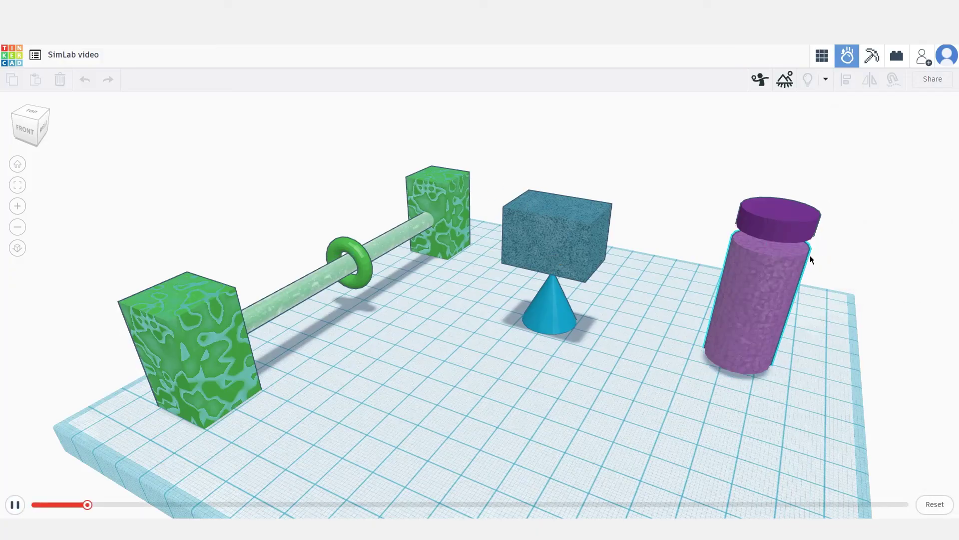
pyautogui.click(769, 277)
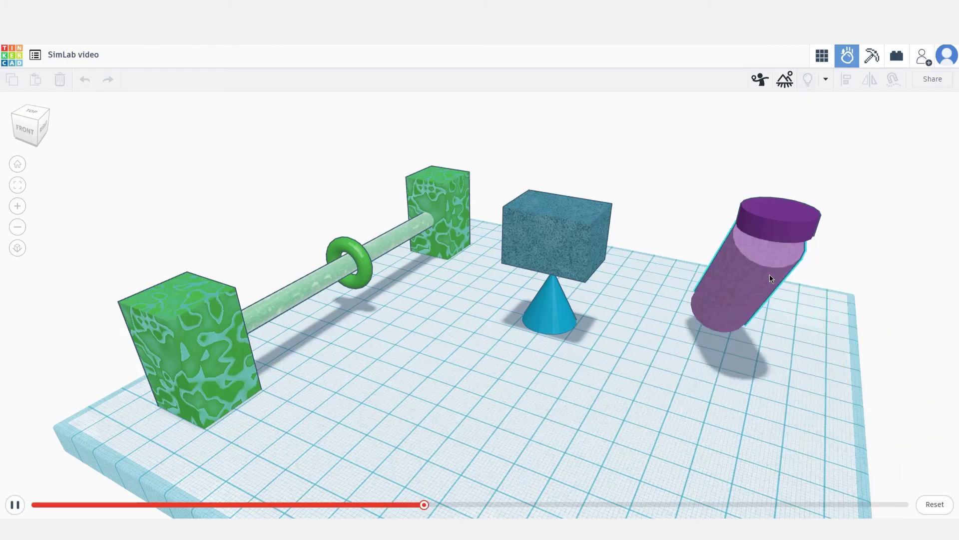
pyautogui.press('space')
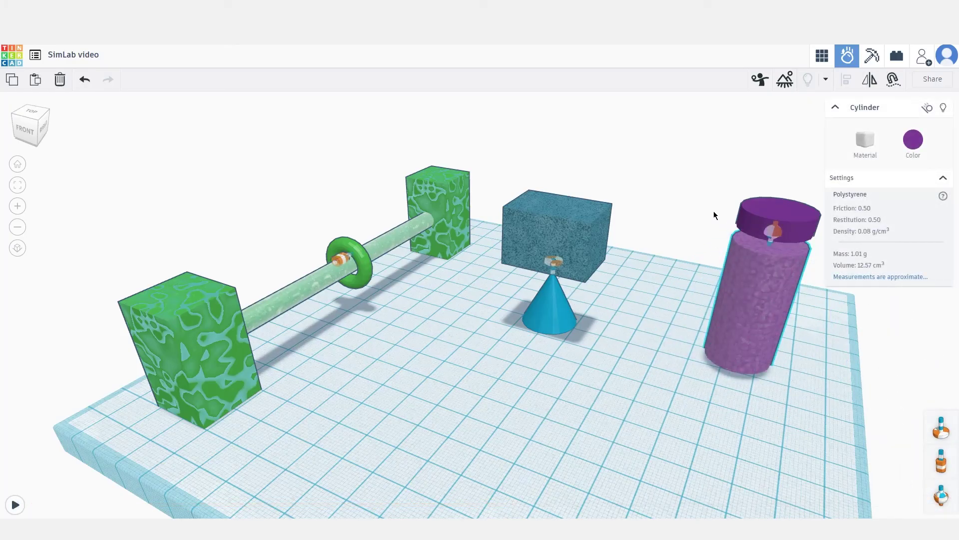